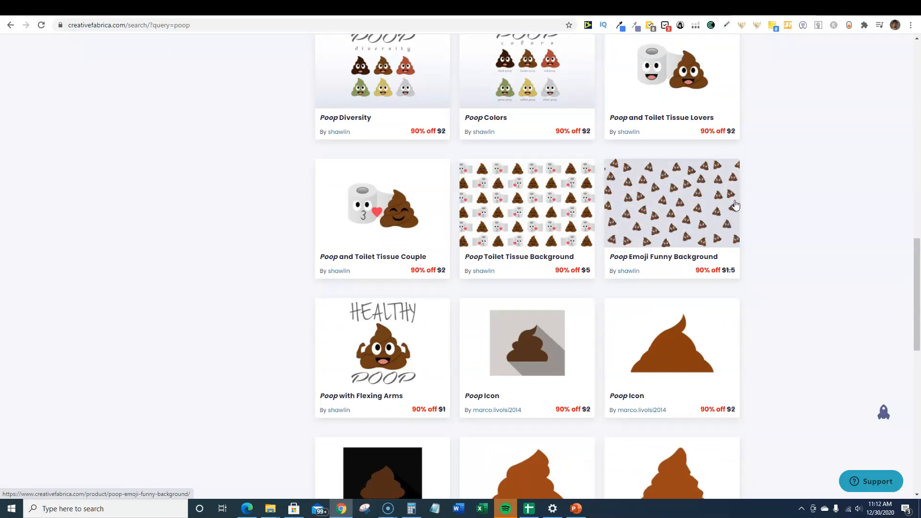
- Browse through the first page of poop graphics in the search results
scroll(736, 206, down, 6)
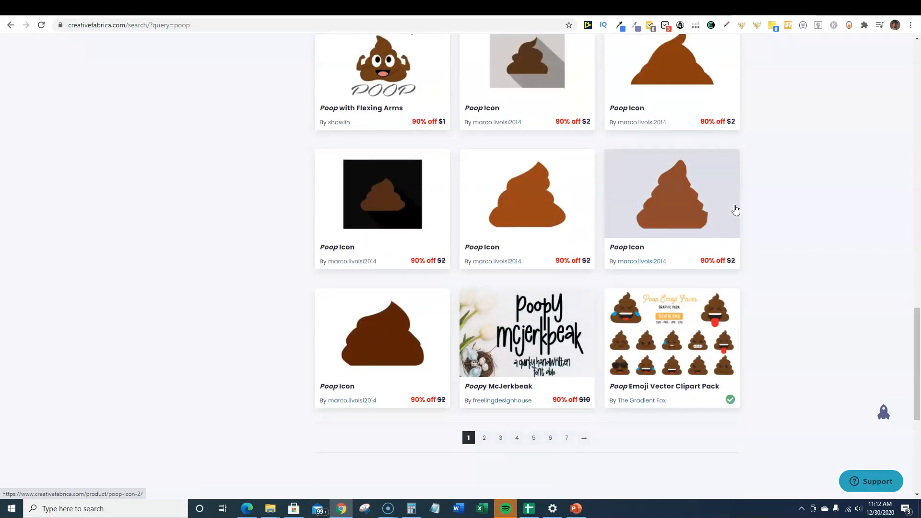
scroll(902, 257, down, 2)
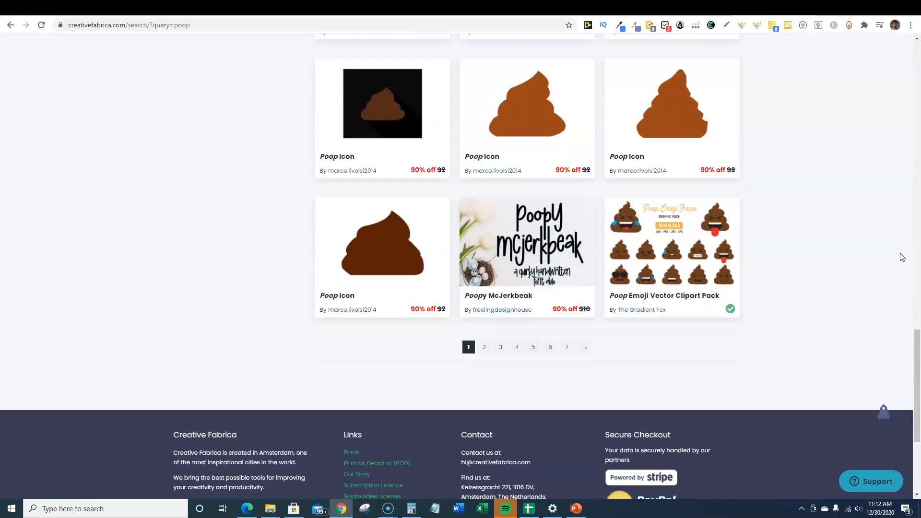
scroll(902, 257, down, 3)
scroll(899, 254, up, 15)
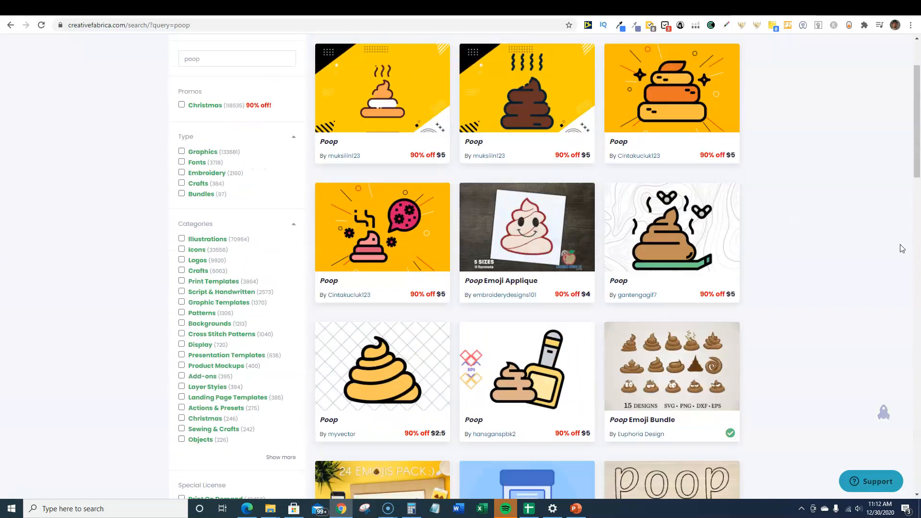
scroll(901, 248, up, 2)
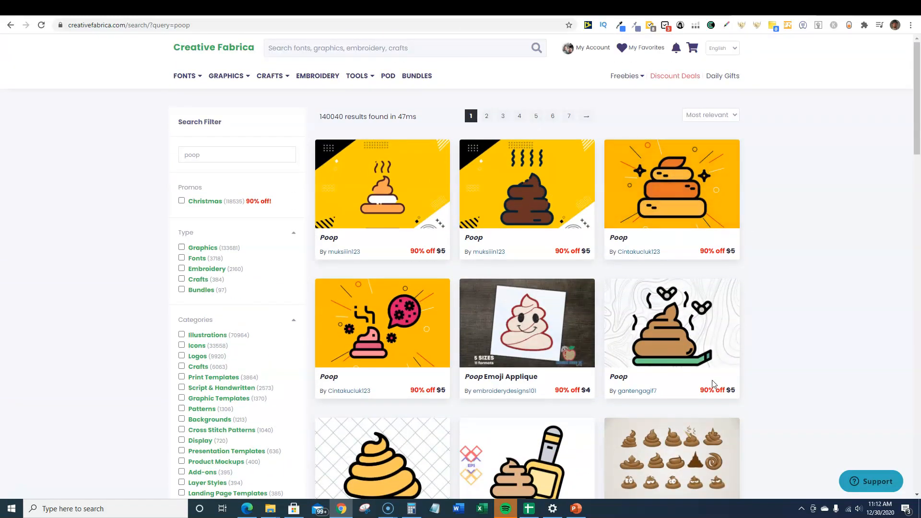
- Switch to the blank PowerPoint presentation and set its trim size to 8.5 x 11 in
click(575, 509)
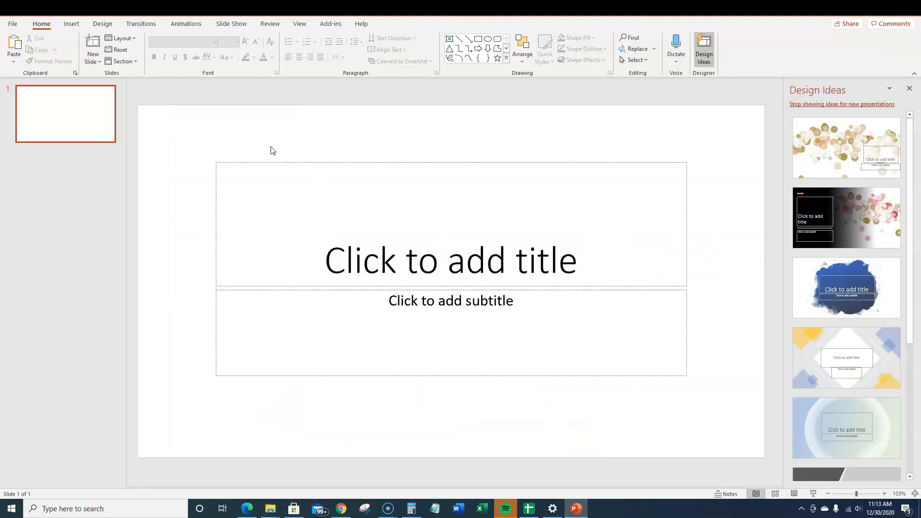
click(333, 24)
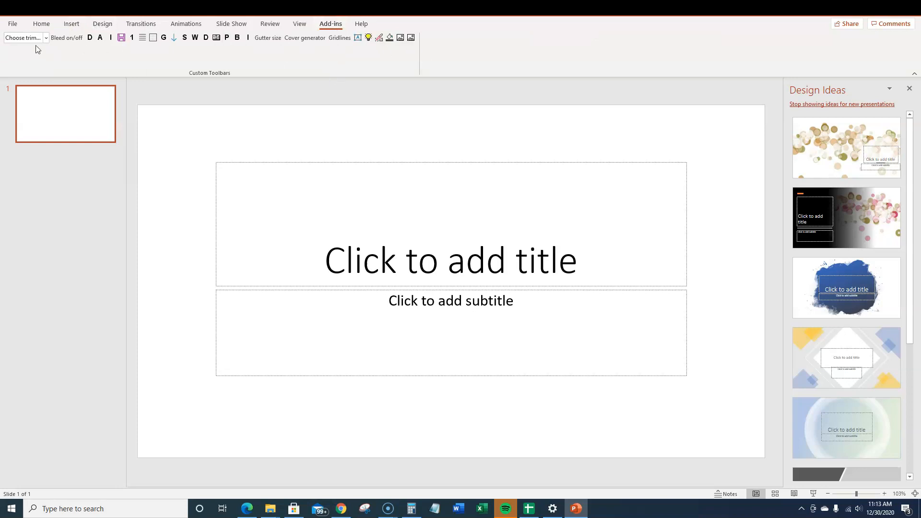
click(46, 38)
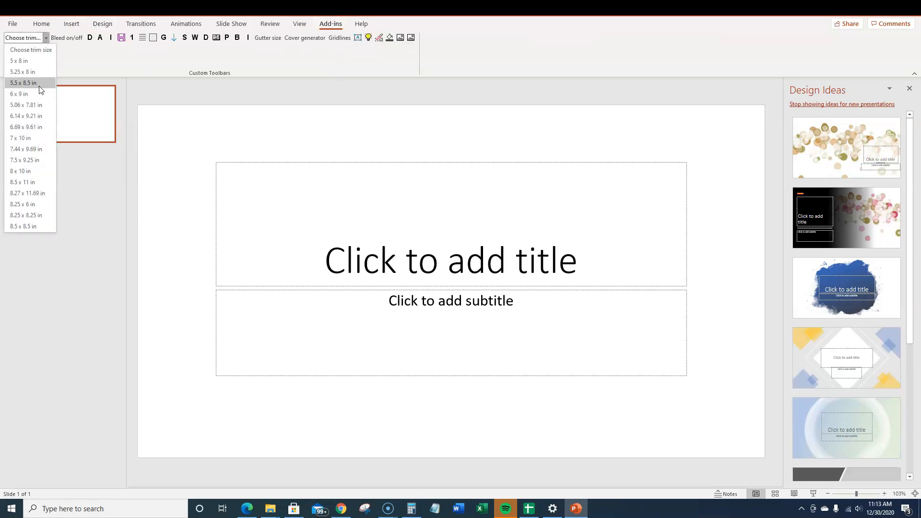
click(30, 183)
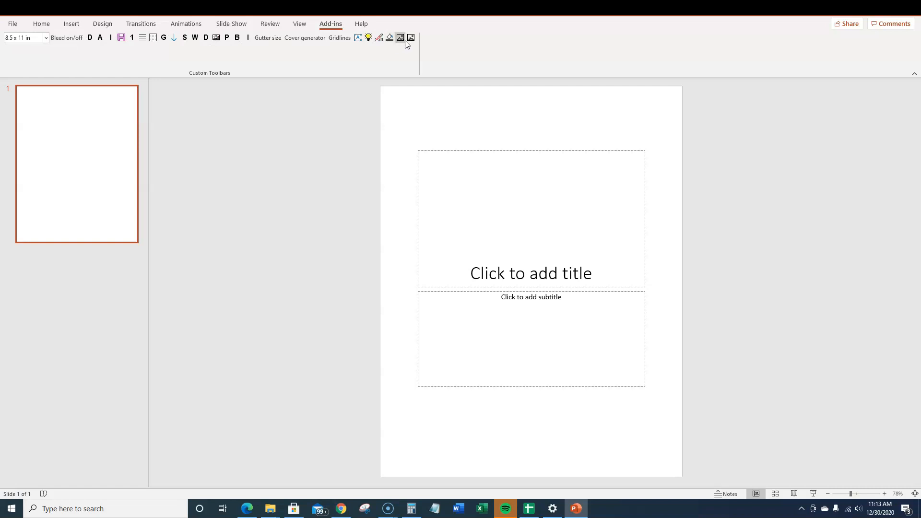
- Insert the picture poop2 from the png folder of the downloaded Poop-Bundle-Poop-Emoji-4056655 bundle onto the slide
click(72, 24)
click(70, 48)
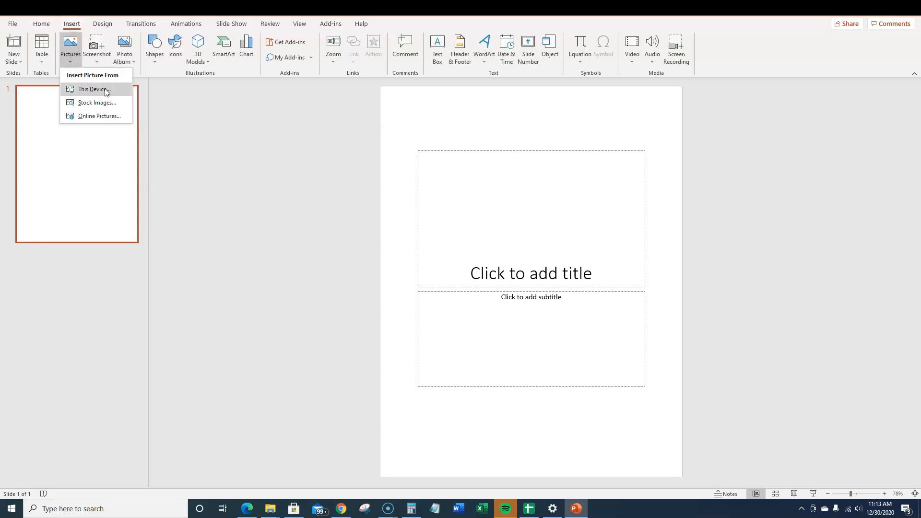
click(94, 89)
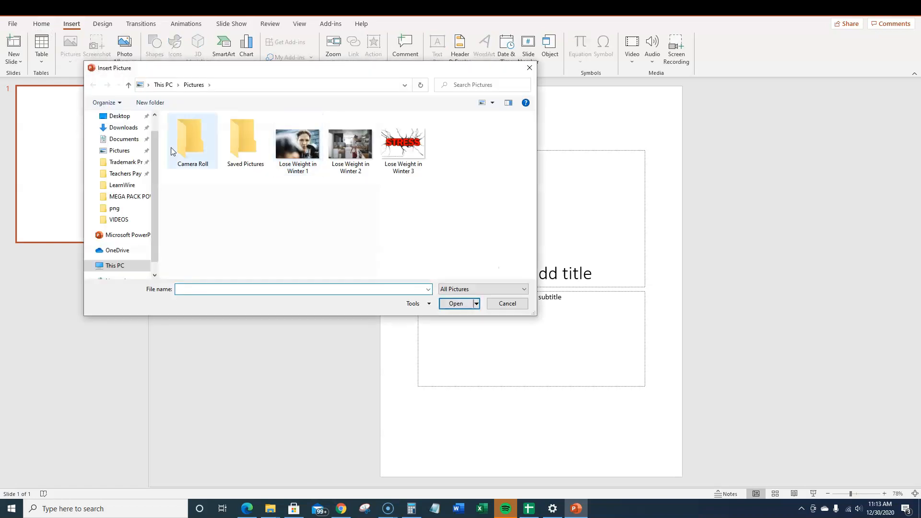
click(123, 127)
double_click(301, 152)
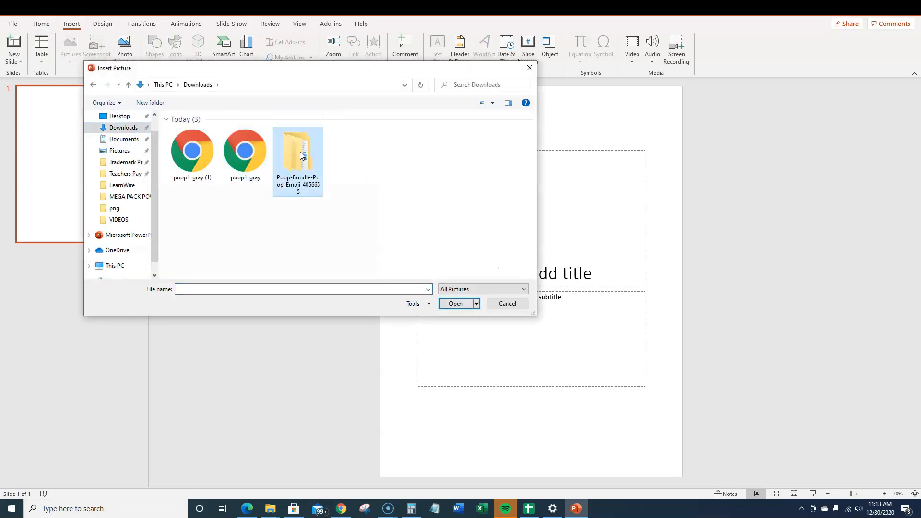
double_click(187, 135)
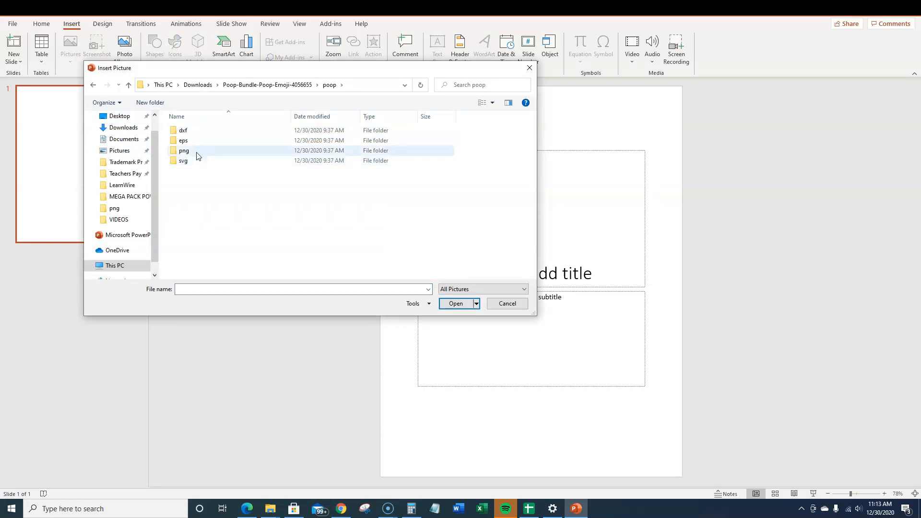
double_click(196, 153)
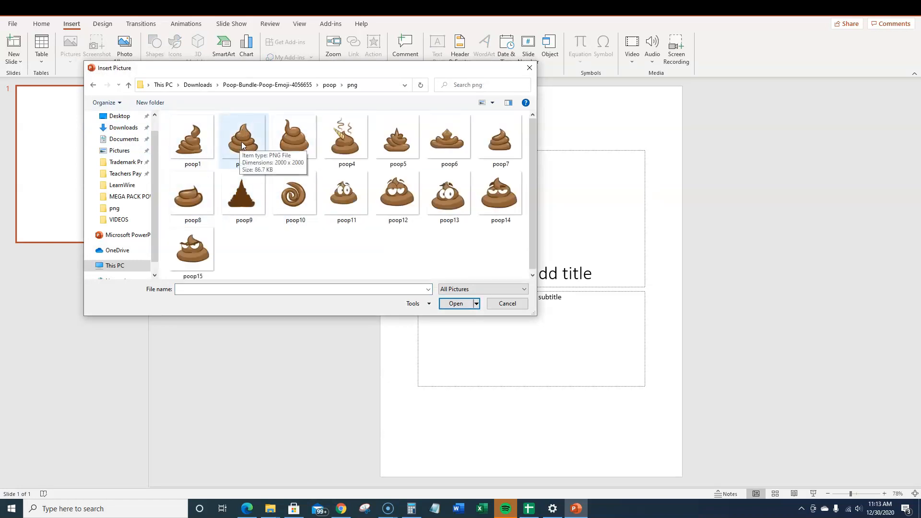
click(241, 142)
click(458, 303)
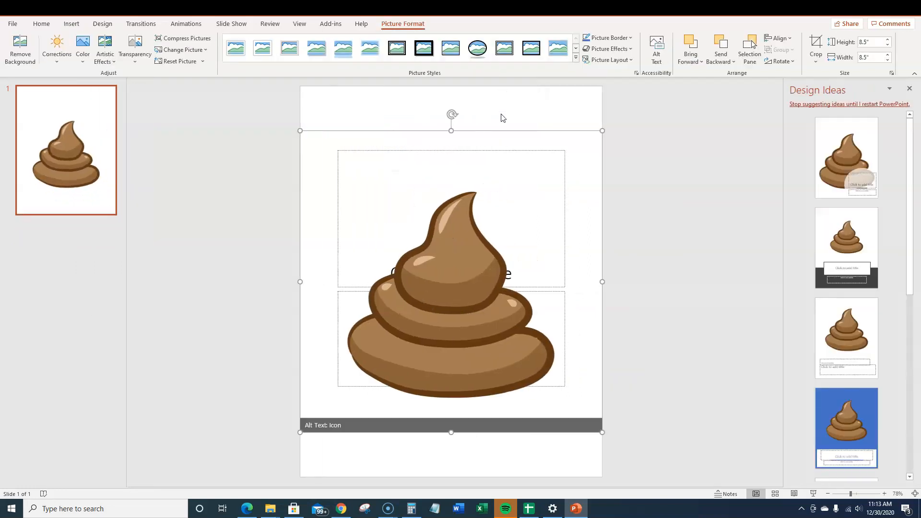
click(504, 116)
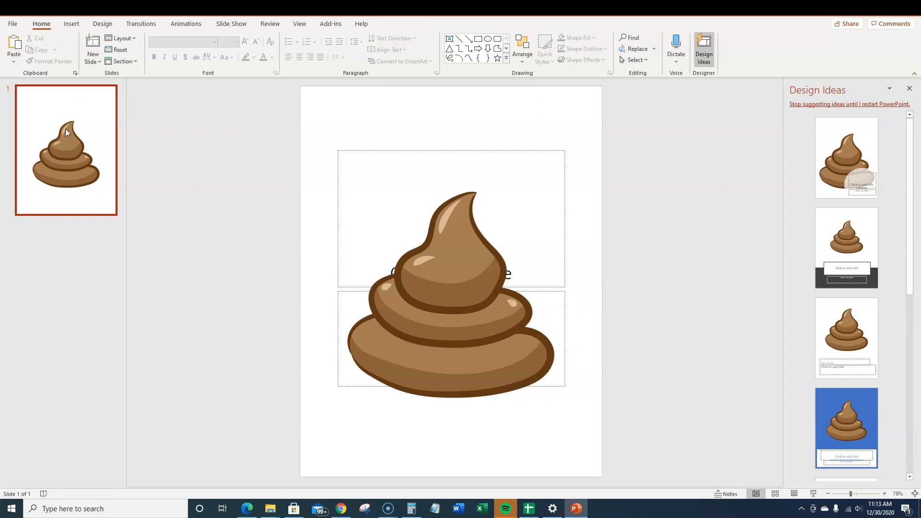
- Change the slide's layout to Blank
right_click(89, 123)
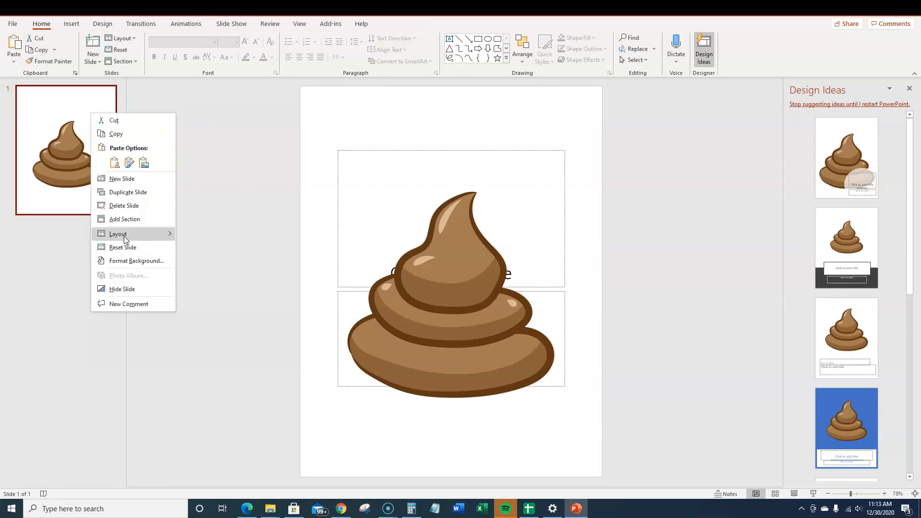
mouse_move(125, 239)
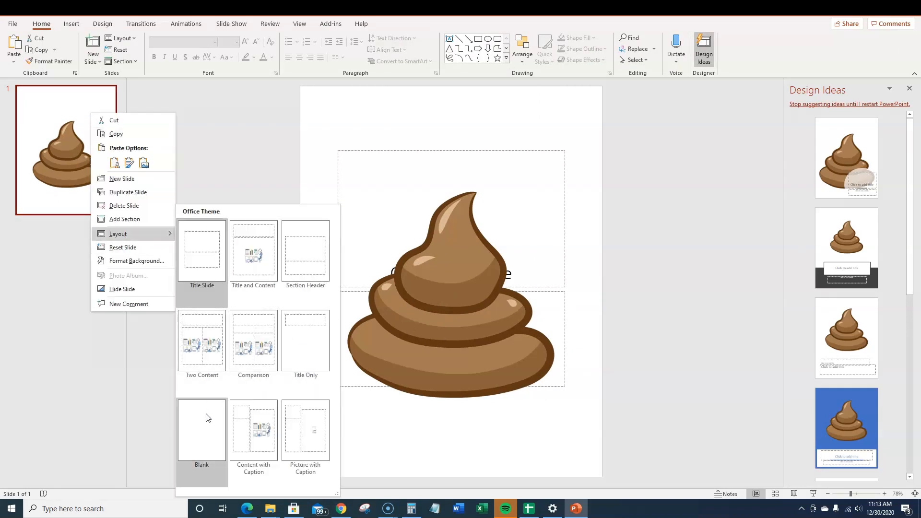
click(202, 434)
click(661, 182)
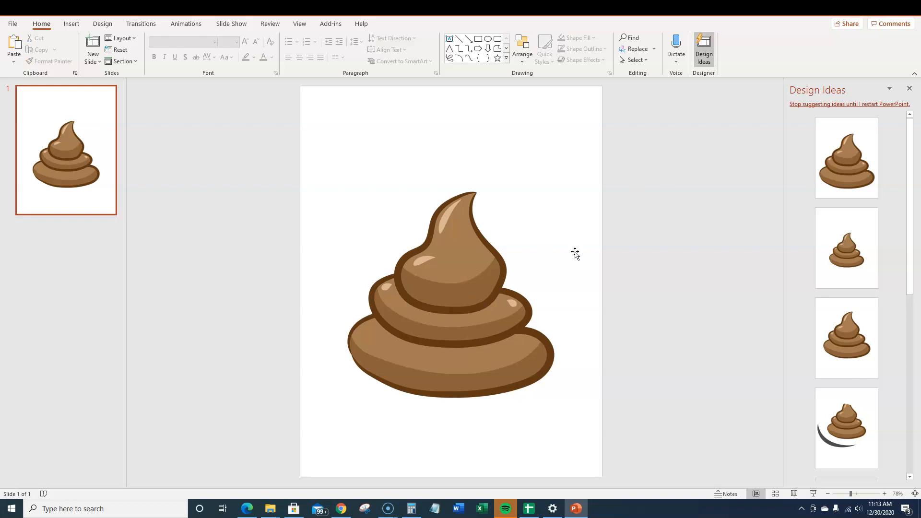
- Generate a stencil version of the inserted brown picture with the add-in's stencil effect
click(465, 283)
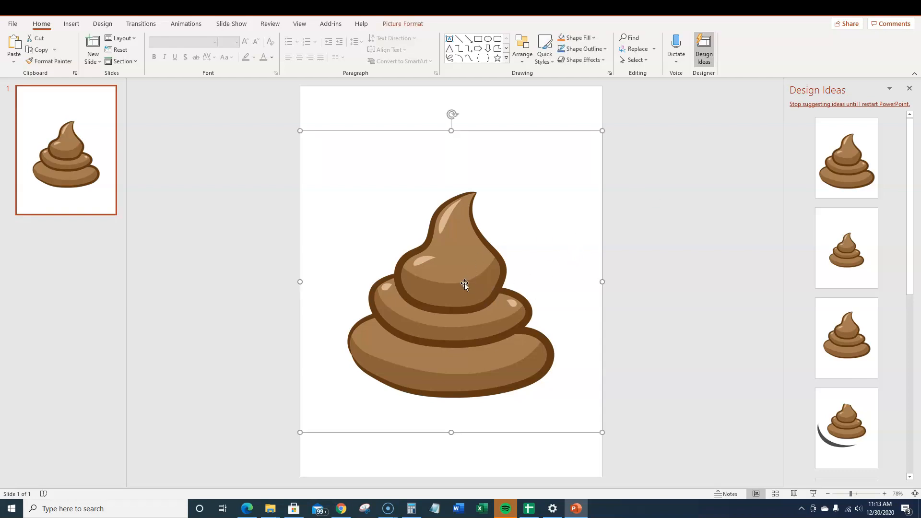
click(336, 24)
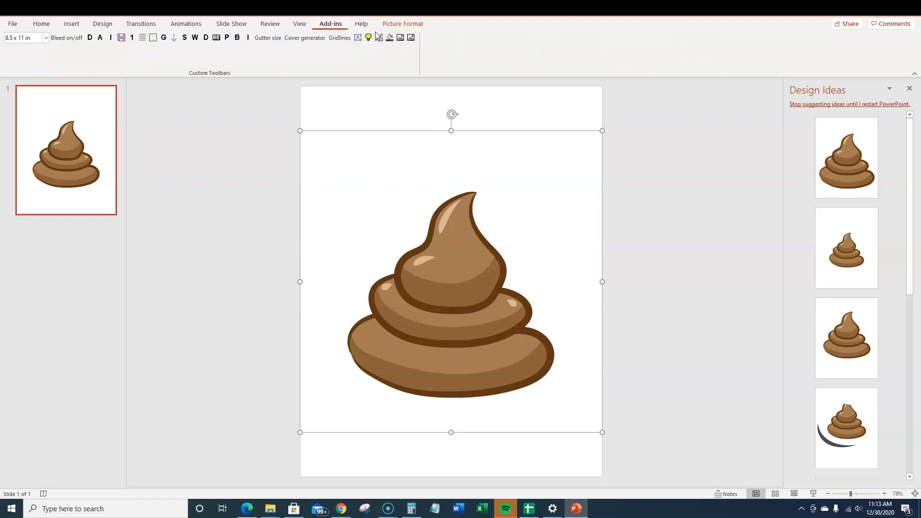
click(400, 38)
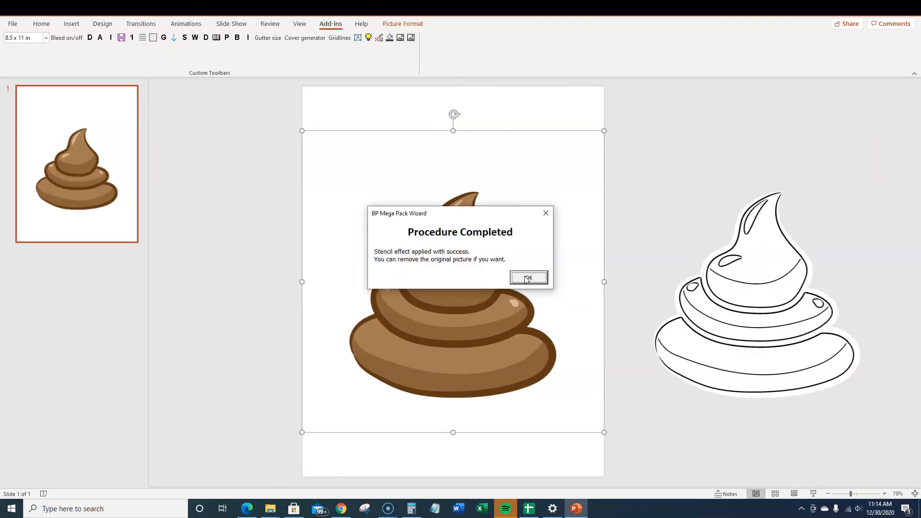
click(526, 277)
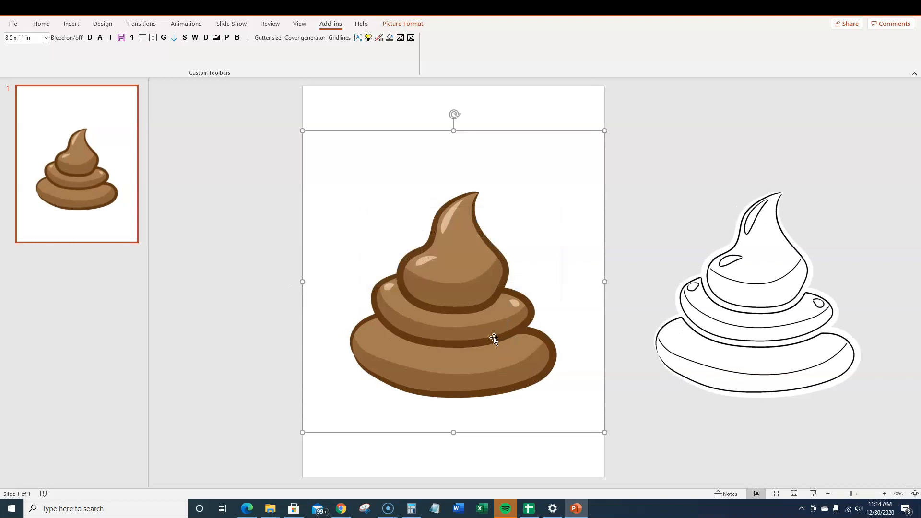
- Move the brown original off the page to its left and place the stencil version roughly centred on the page
drag(494, 337, 370, 335)
click(749, 295)
drag(749, 296, 538, 303)
click(447, 275)
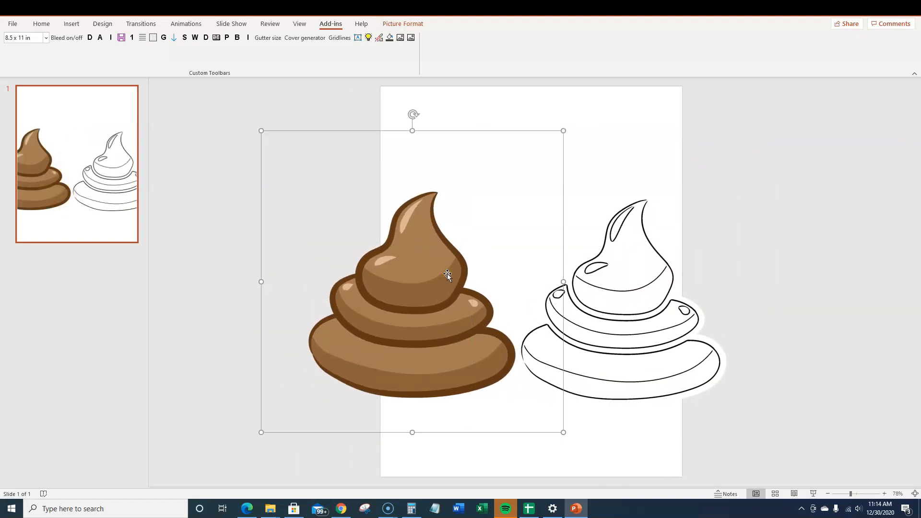
click(649, 113)
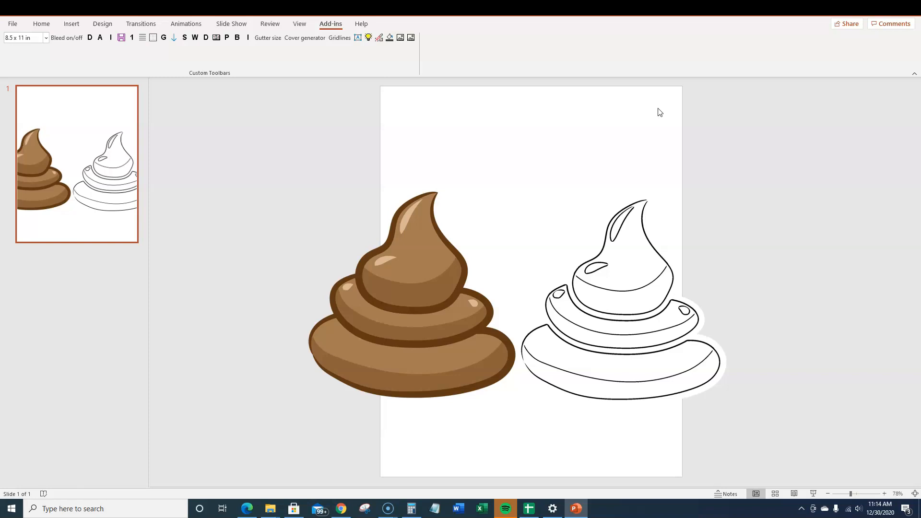
click(635, 287)
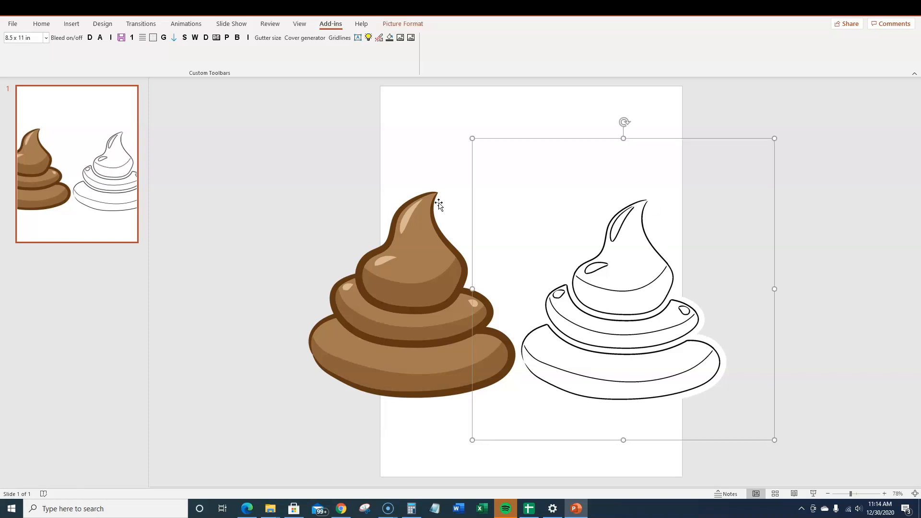
drag(387, 283, 258, 277)
drag(608, 311, 568, 301)
click(452, 115)
click(567, 287)
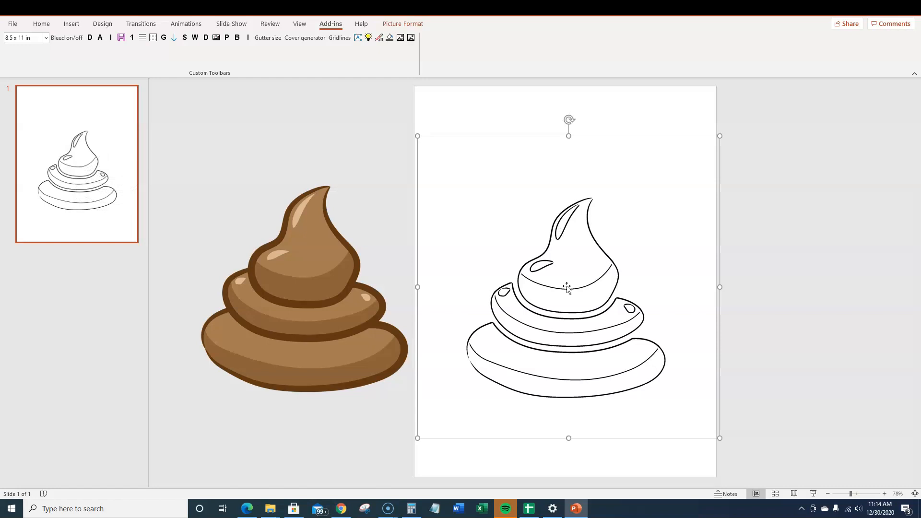
- Lower the stencil picture's brightness to -32% in its picture corrections
right_click(533, 316)
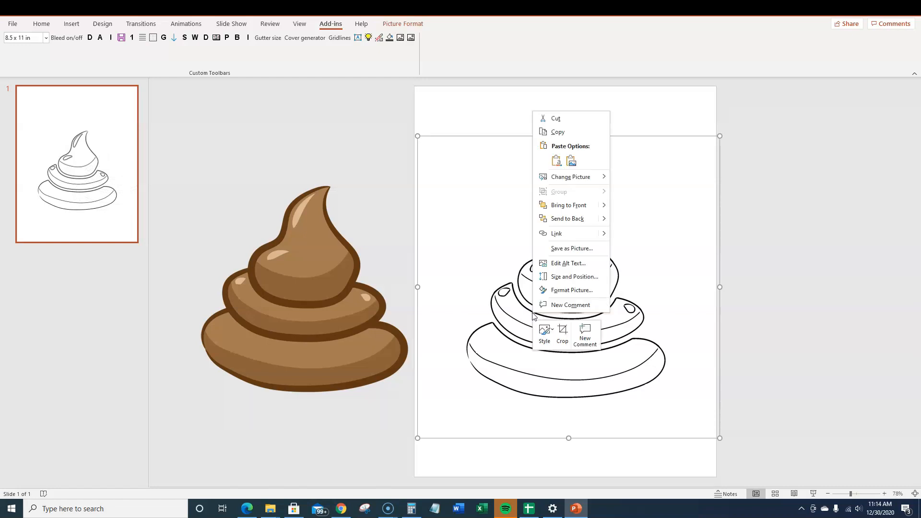
click(564, 290)
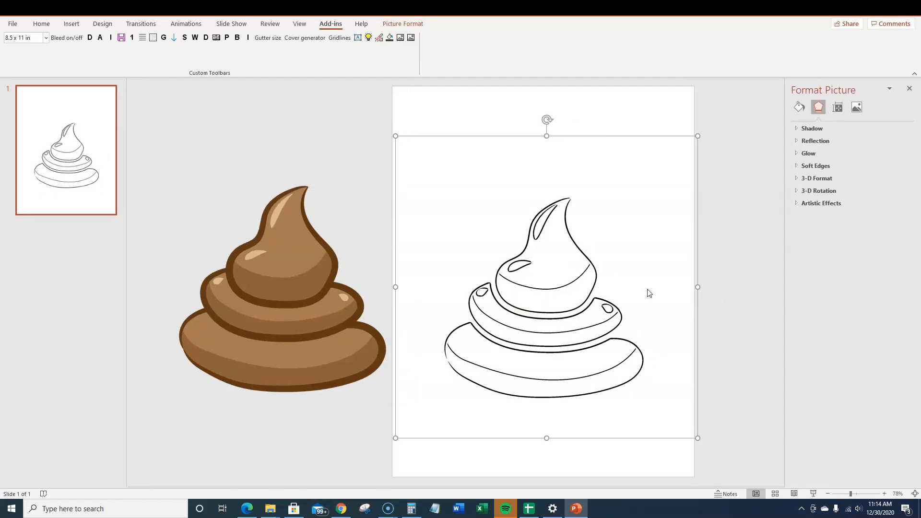
click(857, 109)
click(821, 128)
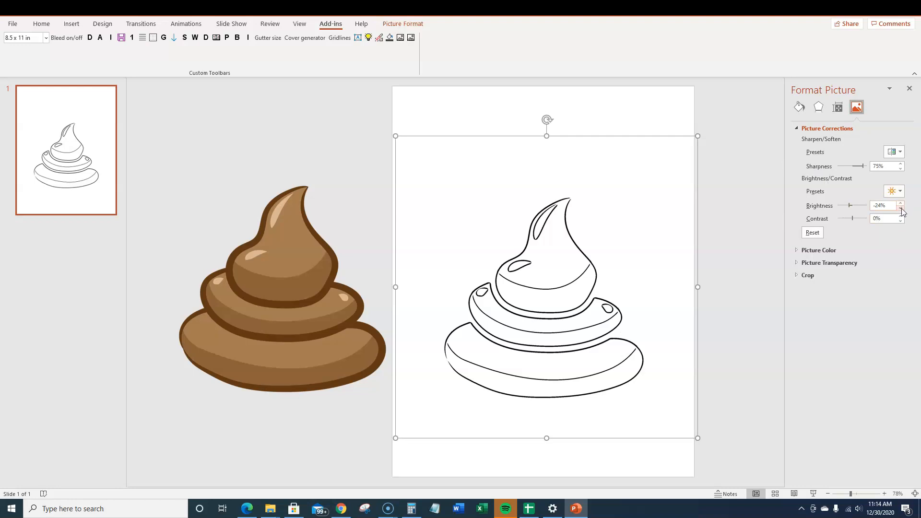
click(901, 208)
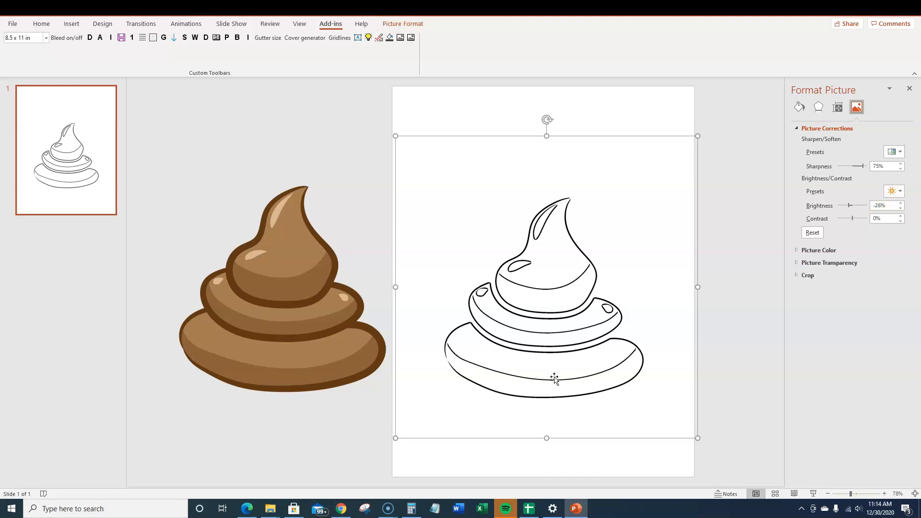
click(900, 210)
click(900, 210)
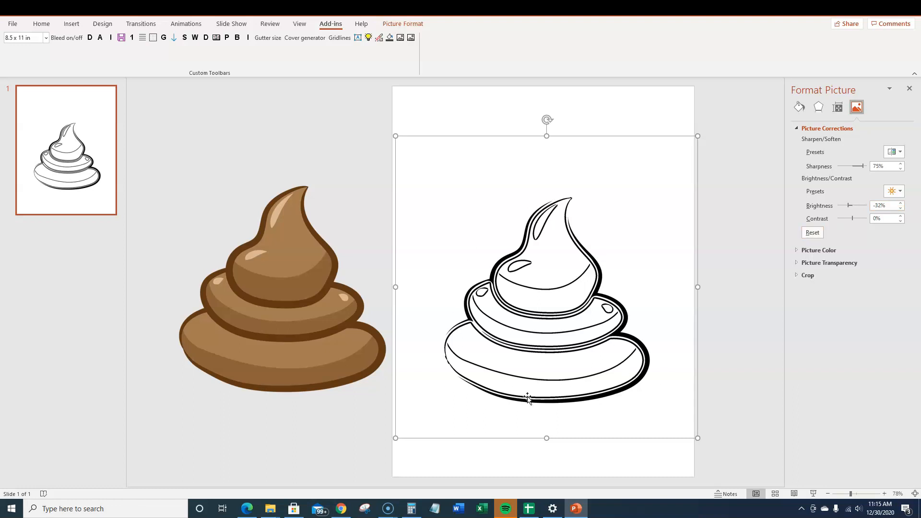
- Delete the brown original picture beside the page
click(469, 133)
click(309, 290)
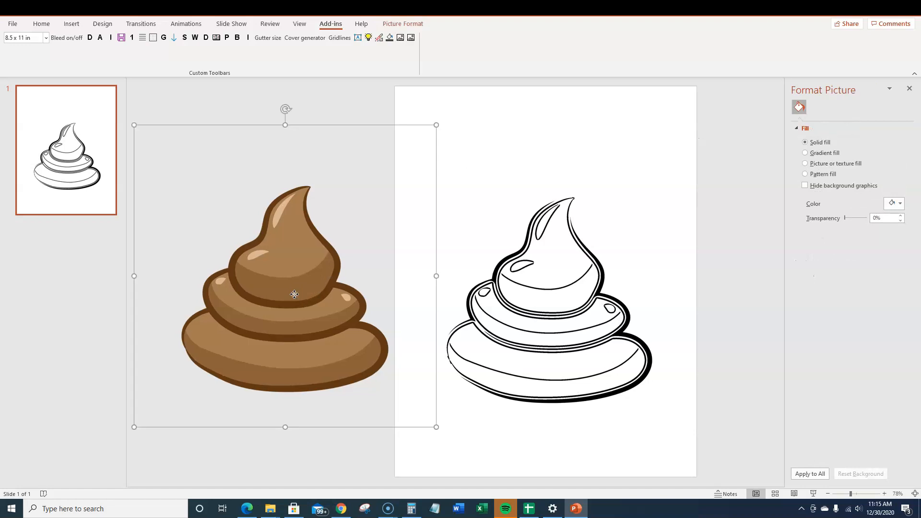
key(Delete)
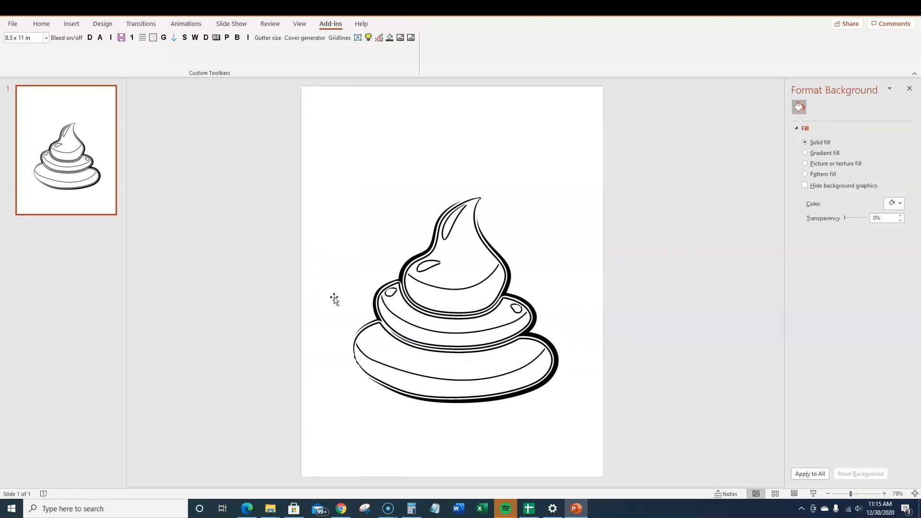
- Shrink the stencil picture proportionally toward its lower-left corner to about three fifths of the page width
click(504, 334)
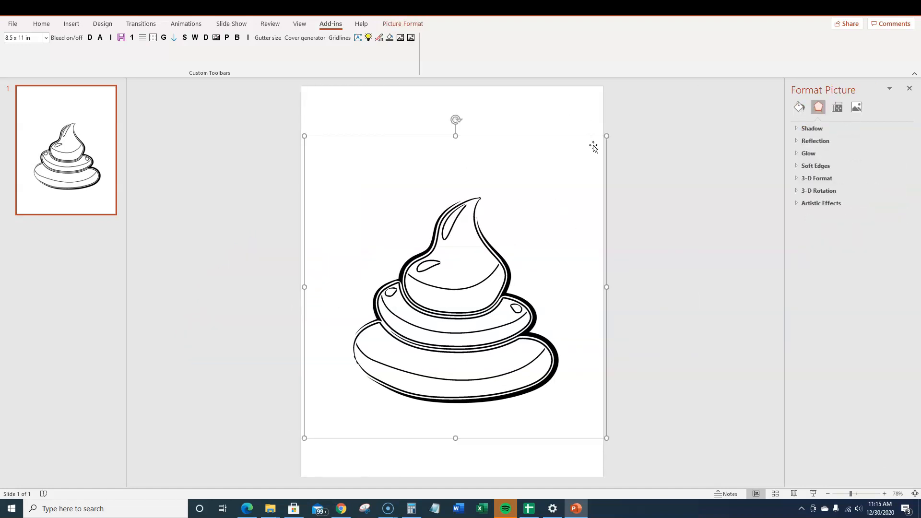
drag(606, 136, 489, 253)
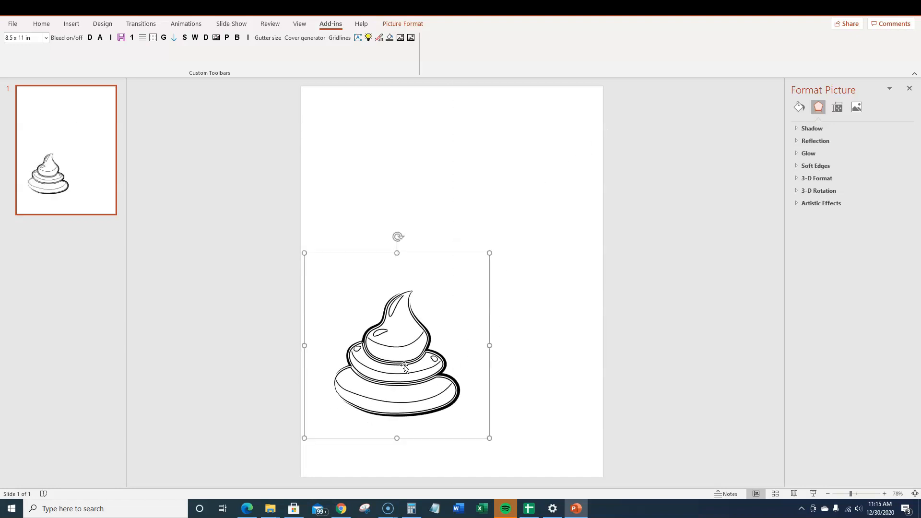
- Move the stencil picture across to the lower-right part of the page
drag(389, 373, 464, 378)
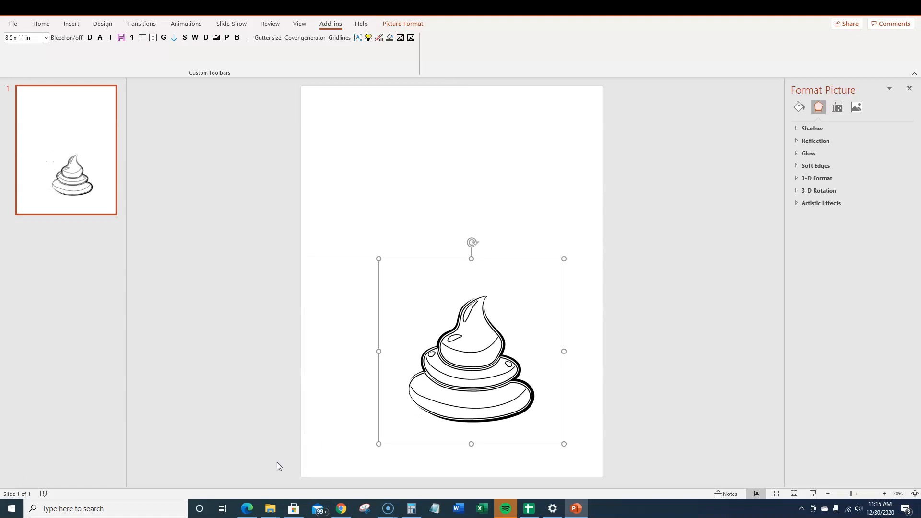
- Switch to Chrome and search Creative Fabrica for "geometric coloring background"
click(341, 509)
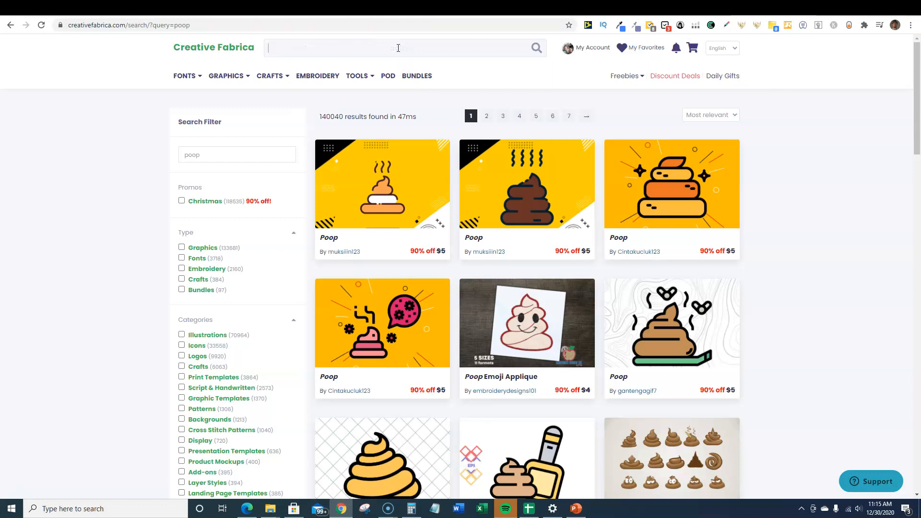
text(backrounds)
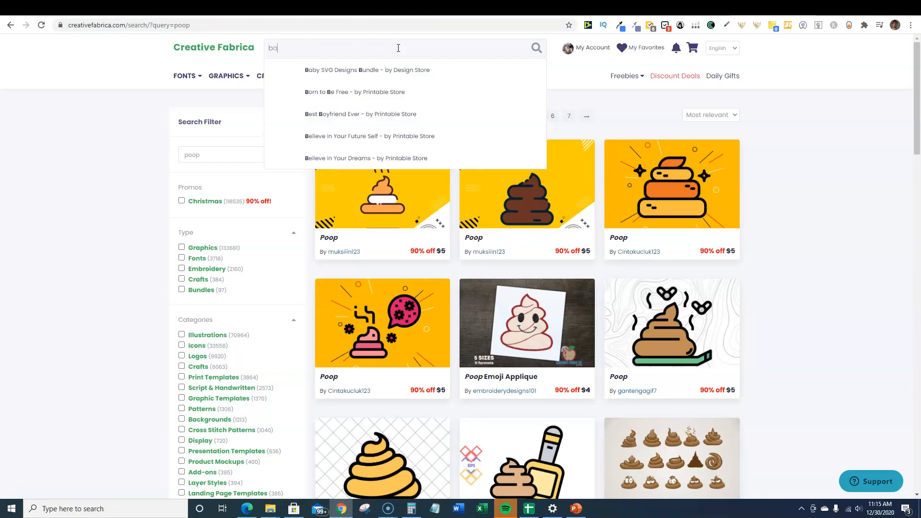
key(BackSpace)
key(BackSpace)
key(BackSpace)
key(BackSpace)
key(BackSpace)
key(BackSpace)
key(BackSpace)
key(BackSpace)
key(BackSpace)
key(BackSpace)
text(geometric )
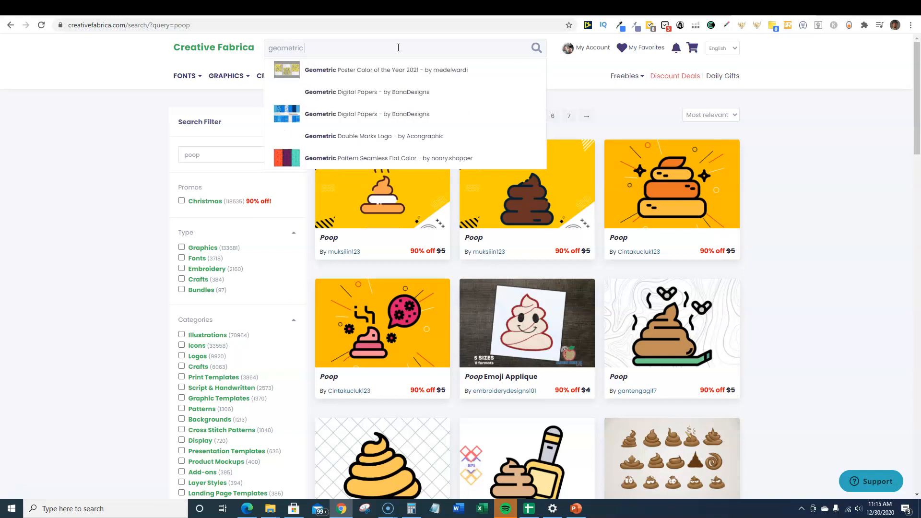
text(coloring background)
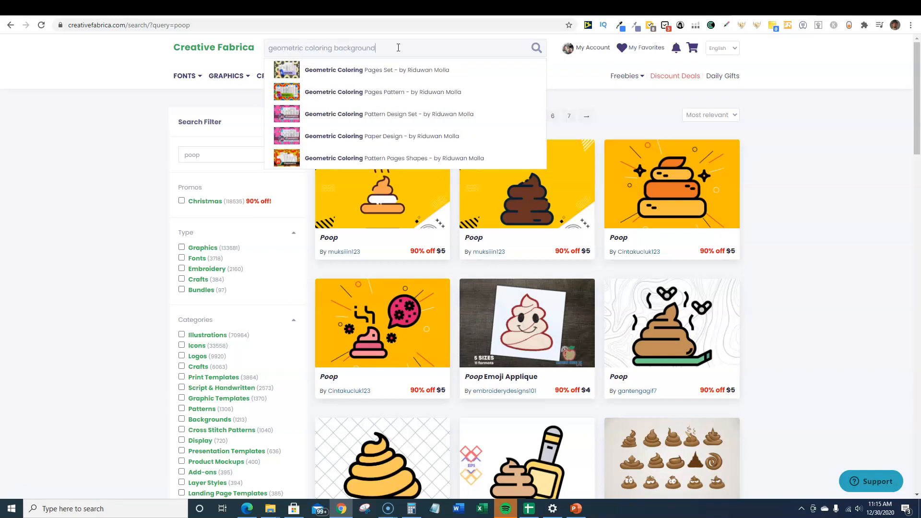
key(Return)
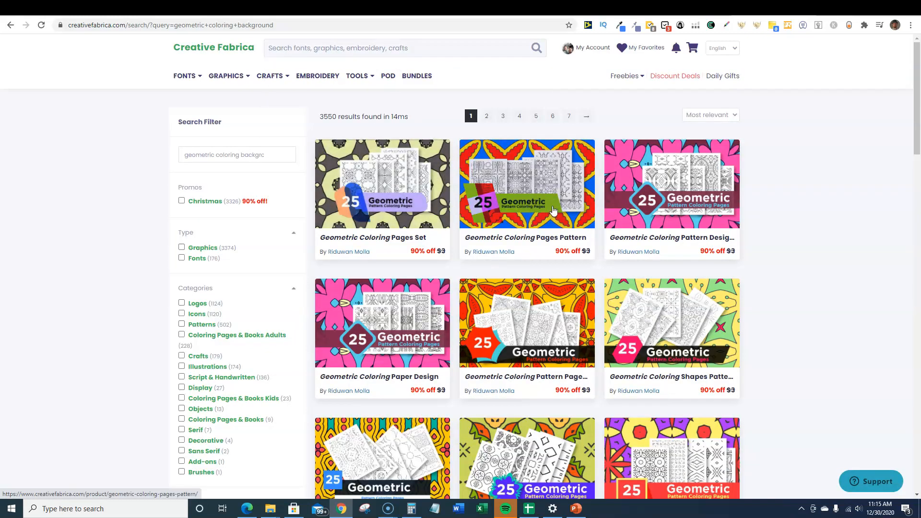
- Download the Geometric Coloring Pattern Pages Shapes product and show the zip file in its folder
click(532, 336)
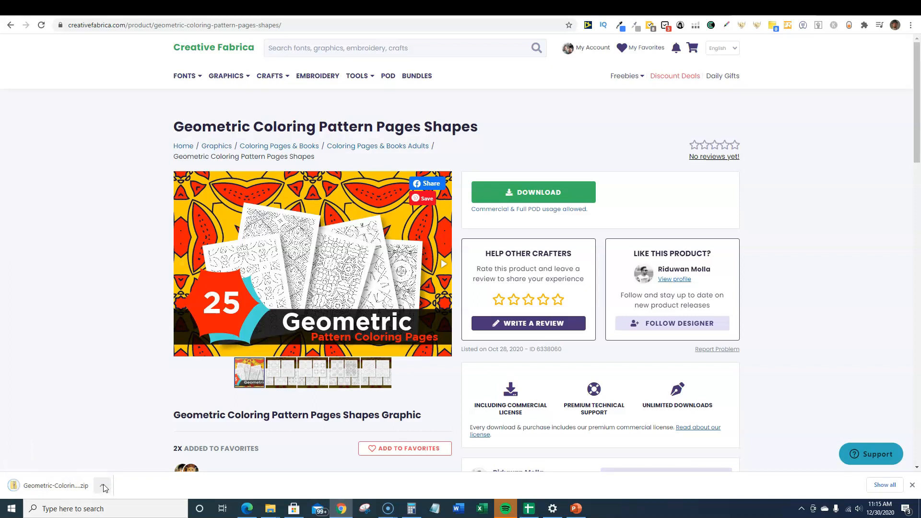
click(104, 487)
click(116, 452)
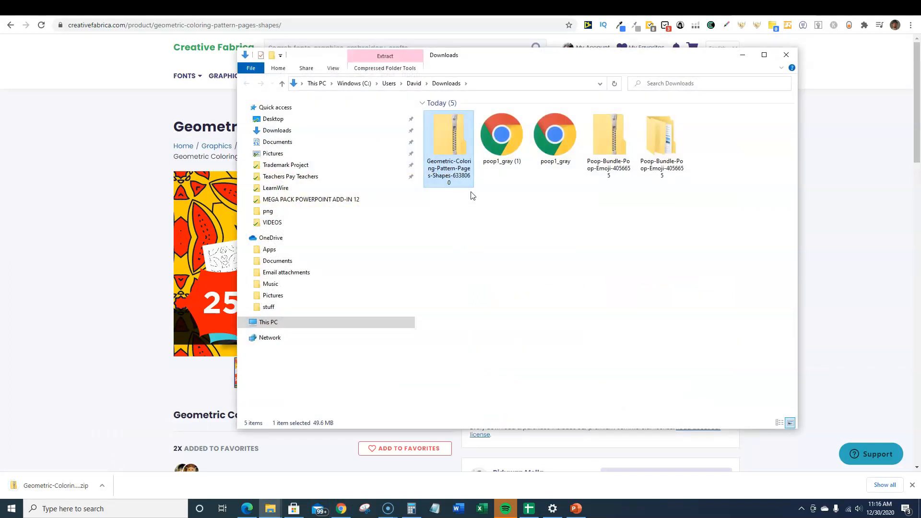
- Extract the Geometric-Coloring-Pattern-Pages-Shapes zip into its own folder in Downloads
right_click(454, 143)
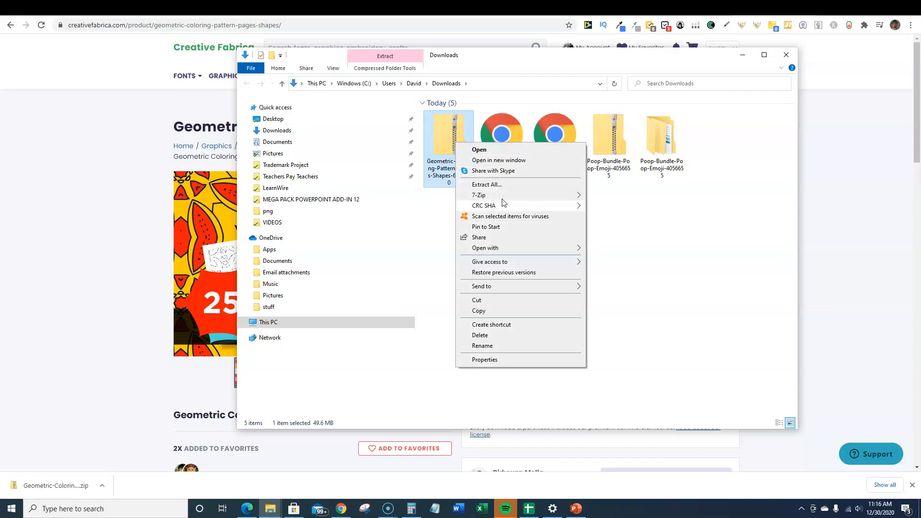
click(494, 185)
click(541, 346)
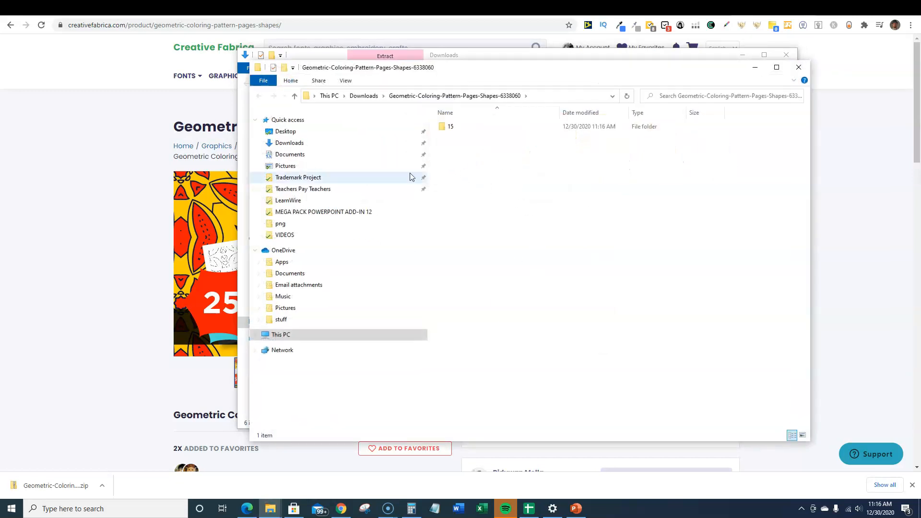
- Return to the Creative Fabrica page and search for "horse coloring"
click(79, 163)
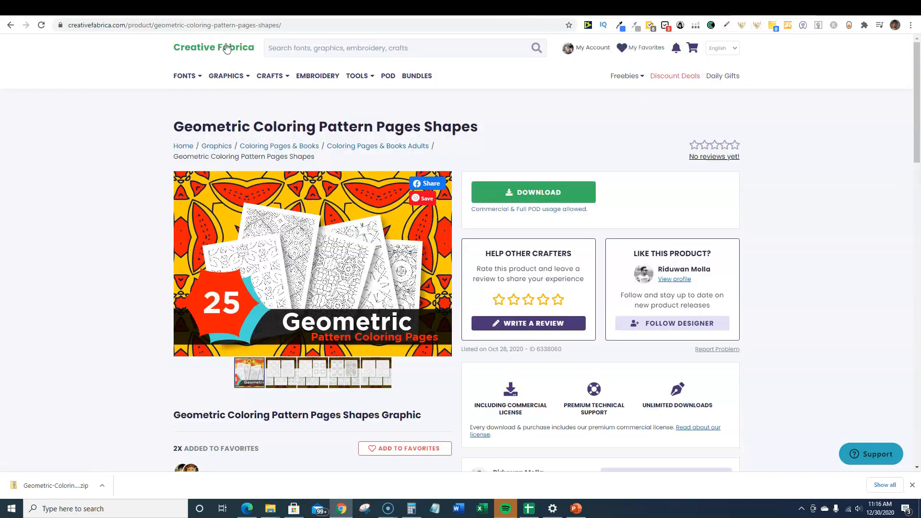
click(282, 46)
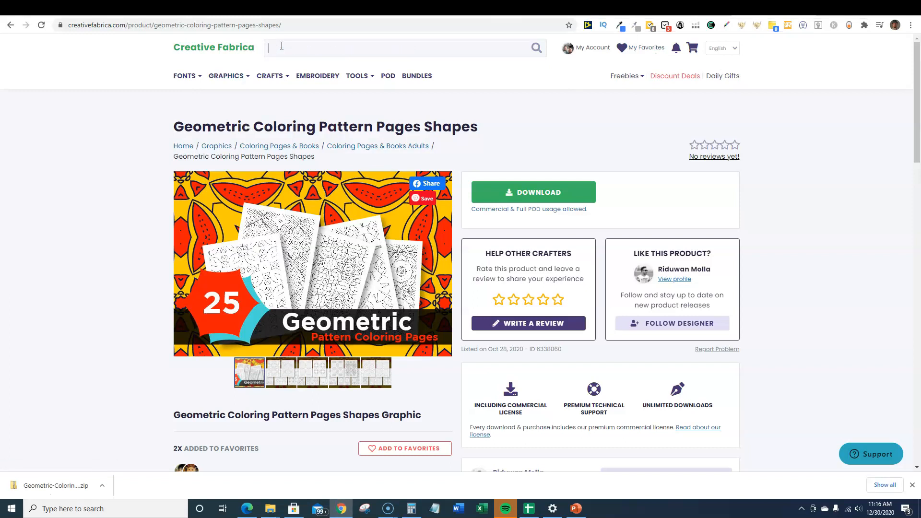
text(ho)
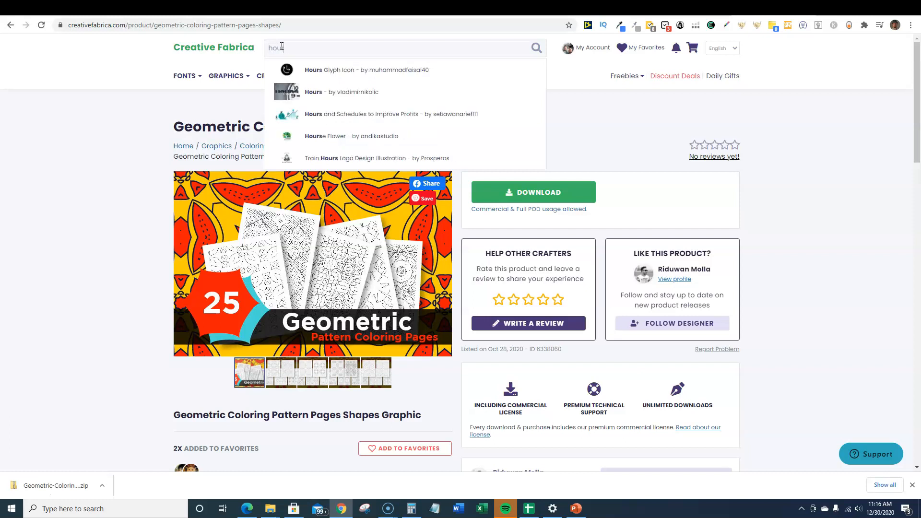
text(rse coloring)
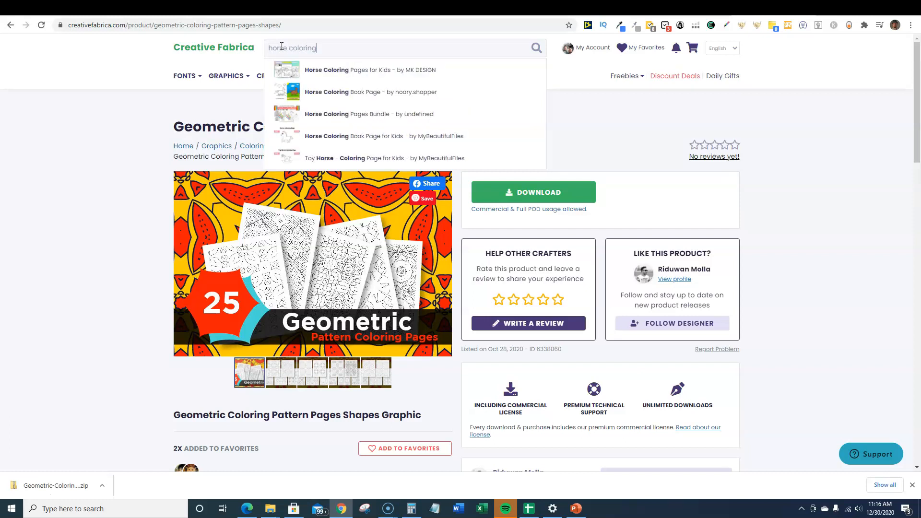
key(Return)
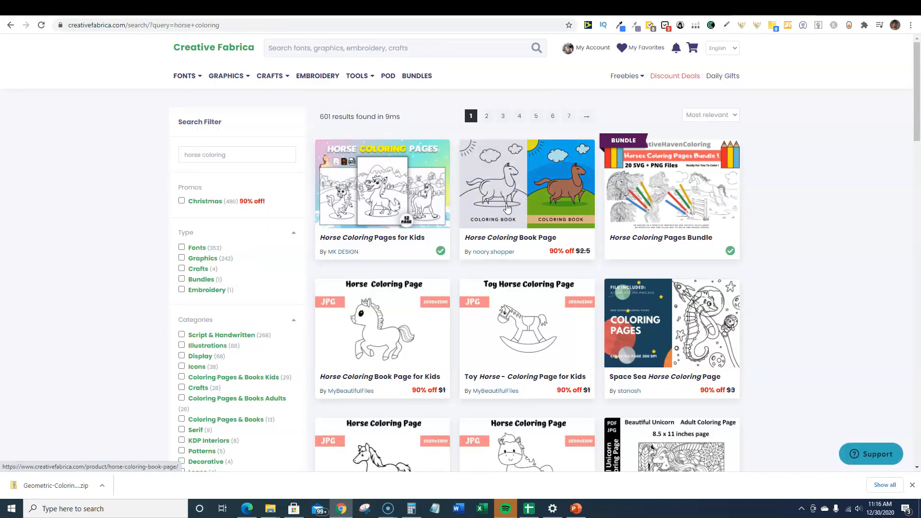
- Download the Horse Coloring Book Page graphic and go back to the search results
click(498, 192)
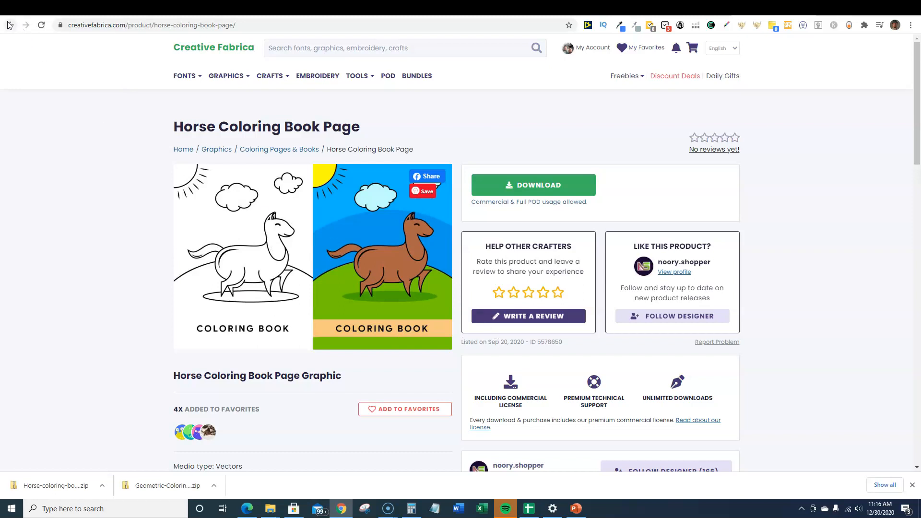
drag(91, 103, 242, 200)
click(84, 226)
click(10, 25)
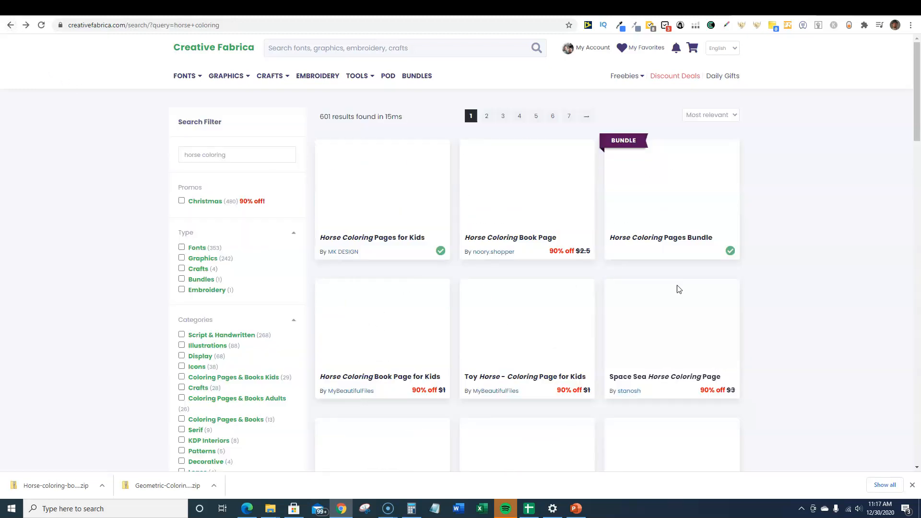
- From page 3 of the horse coloring results, download Colorful Unicorn Kicking in the Front and show its zip in the folder
scroll(665, 321, down, 6)
scroll(665, 321, down, 4)
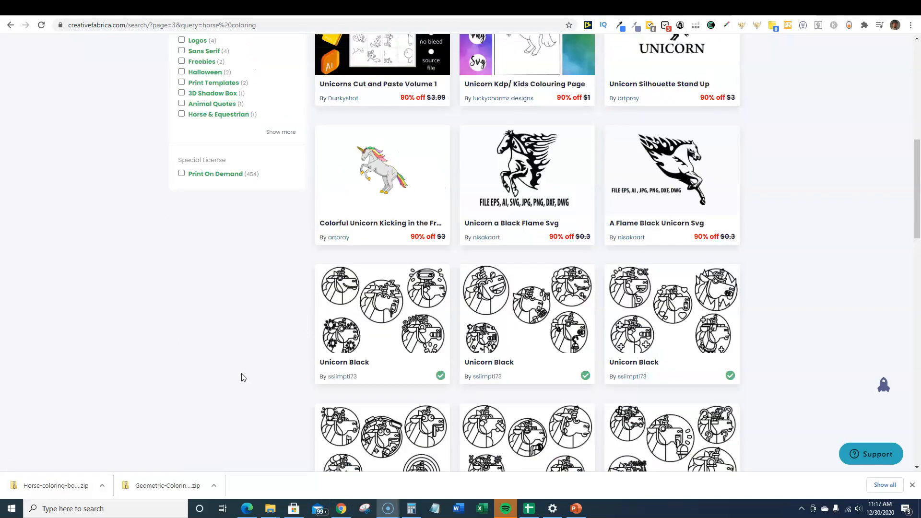
click(379, 178)
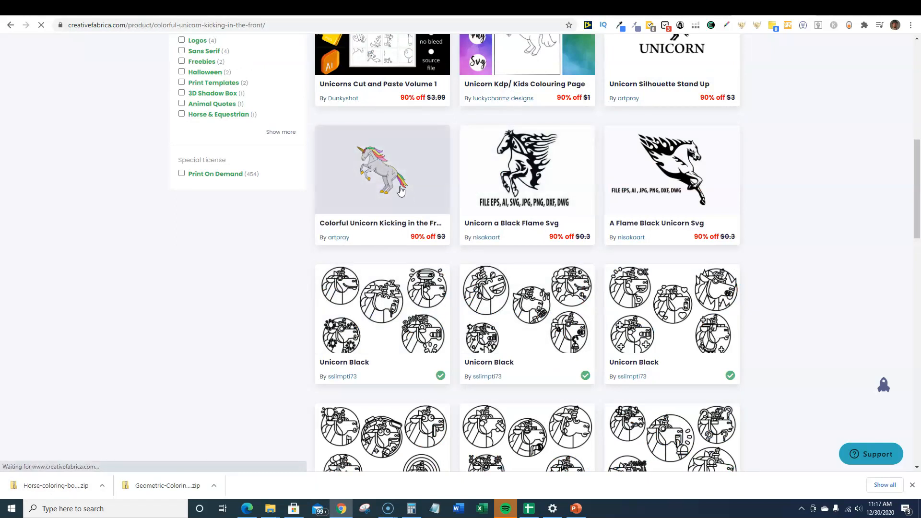
click(591, 185)
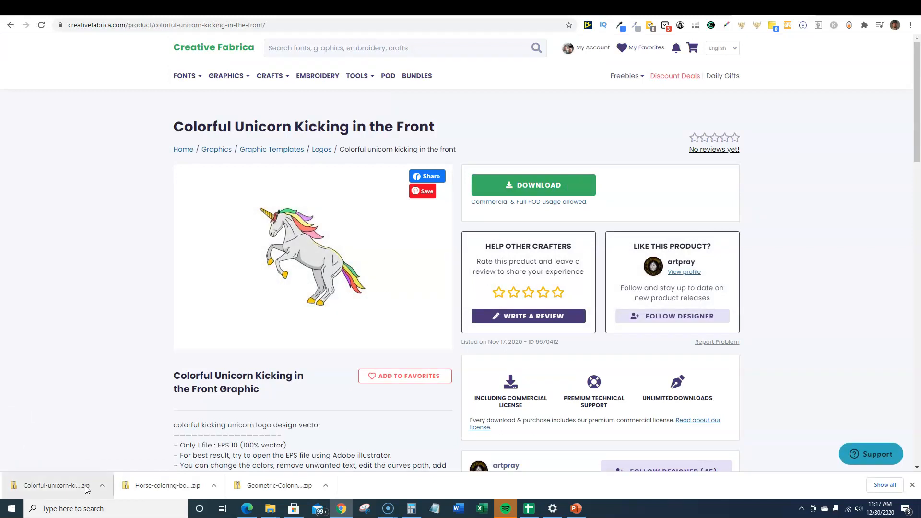
click(101, 485)
click(121, 462)
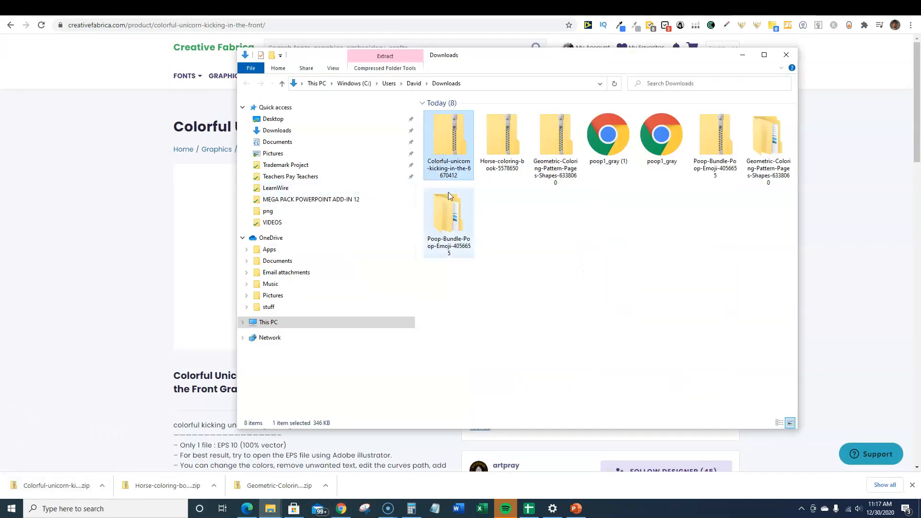
- Extract the Colorful-unicorn-kicking-in-the zip into its own folder in Downloads
right_click(445, 139)
click(474, 179)
click(547, 347)
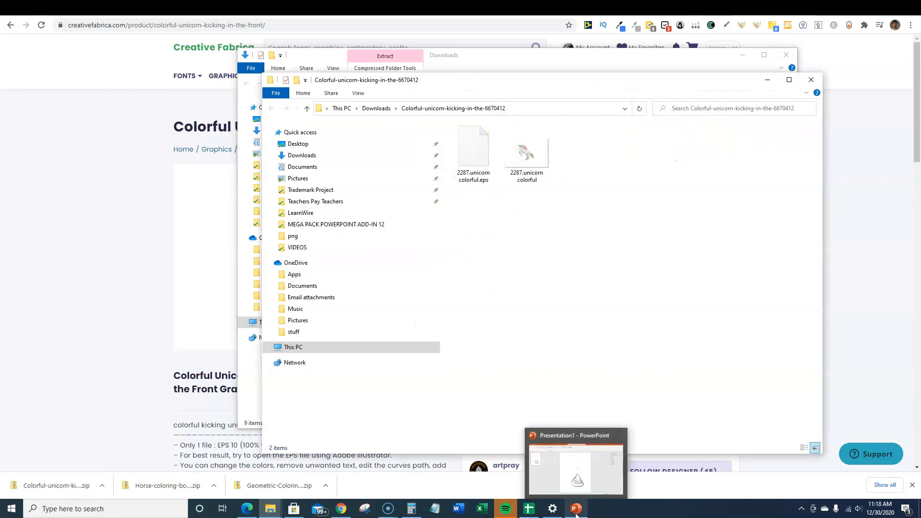
- Switch to PowerPoint and insert the pattern picture o (1) from folder 15 of the extracted Geometric-Coloring-Pattern-Pages-Shapes download
click(576, 510)
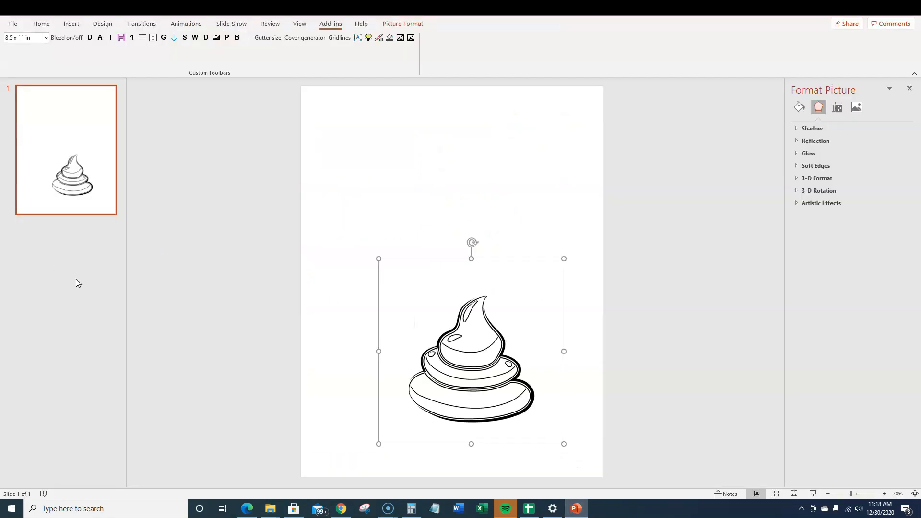
click(72, 26)
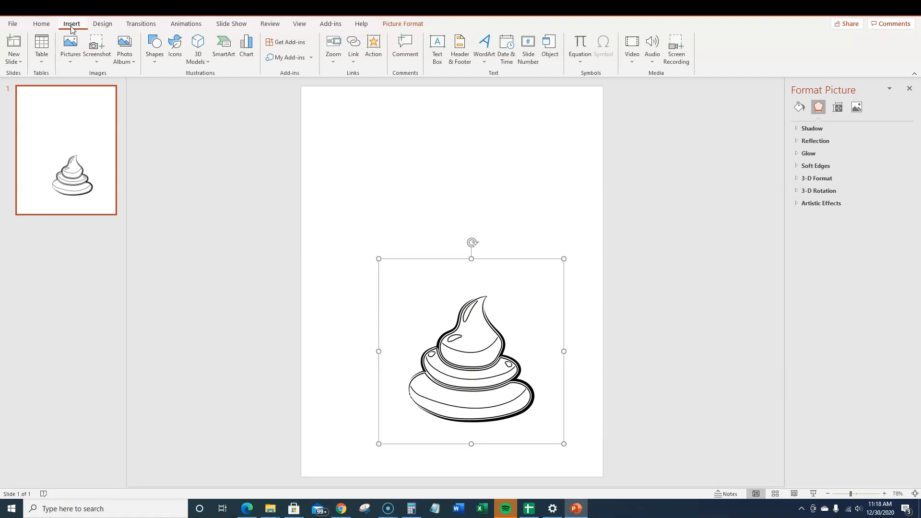
click(69, 62)
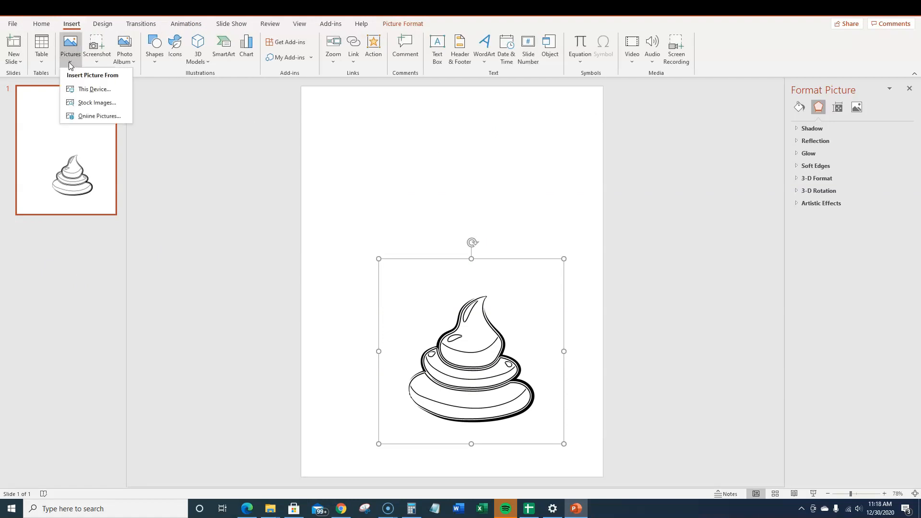
click(83, 90)
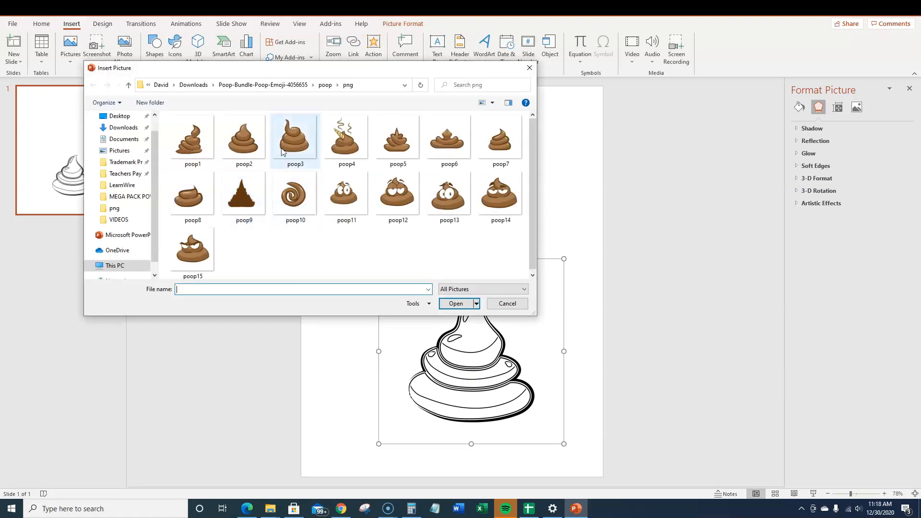
click(210, 87)
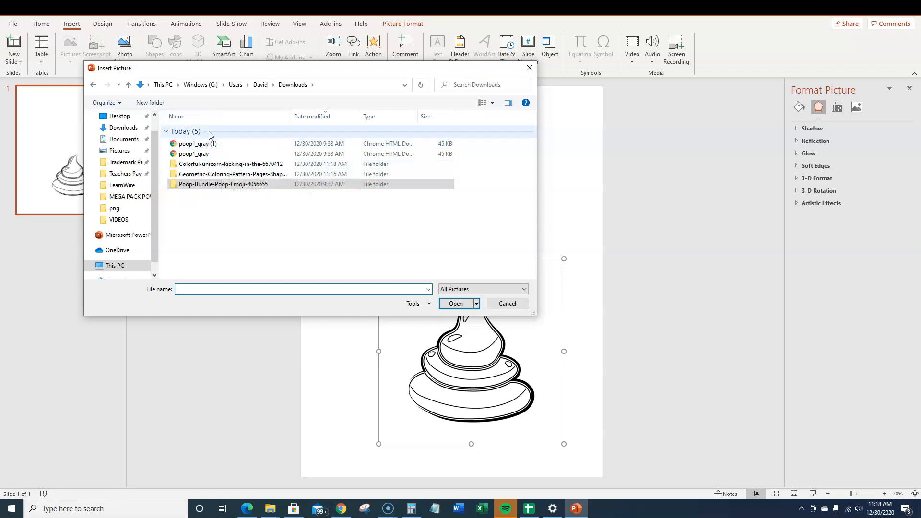
click(123, 127)
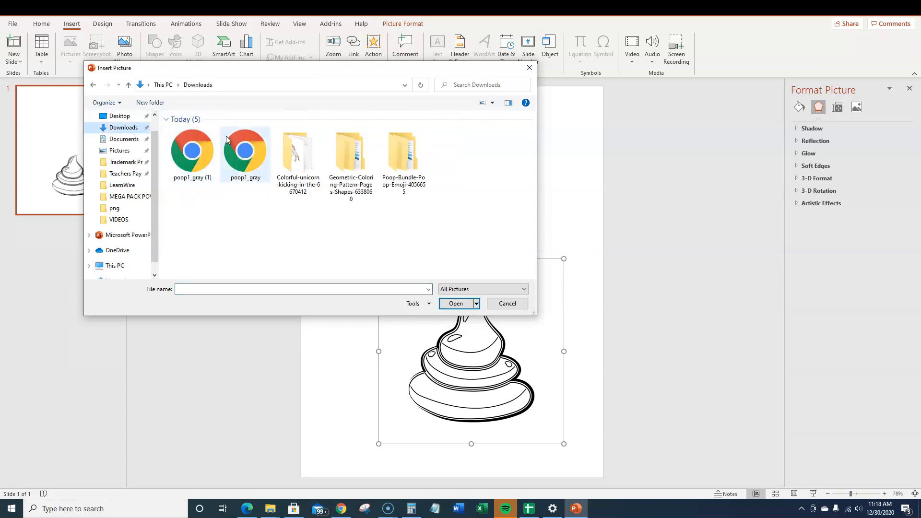
double_click(361, 159)
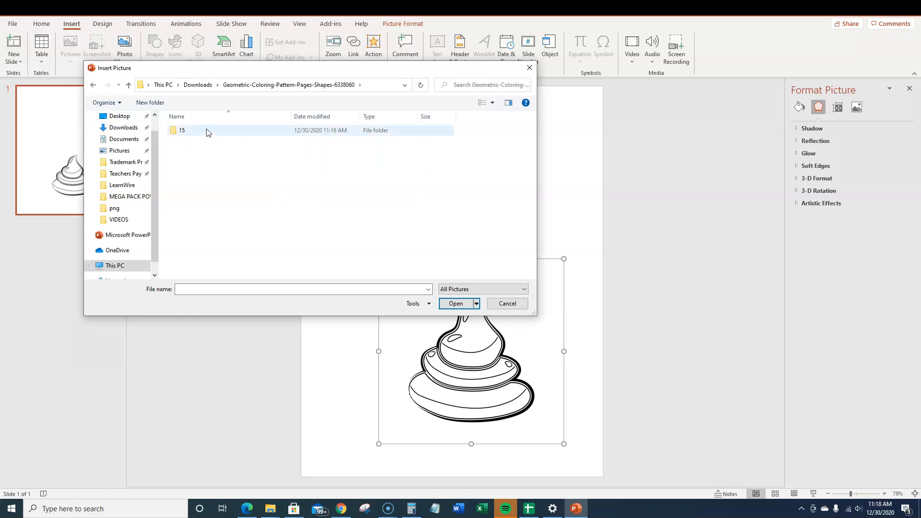
double_click(207, 131)
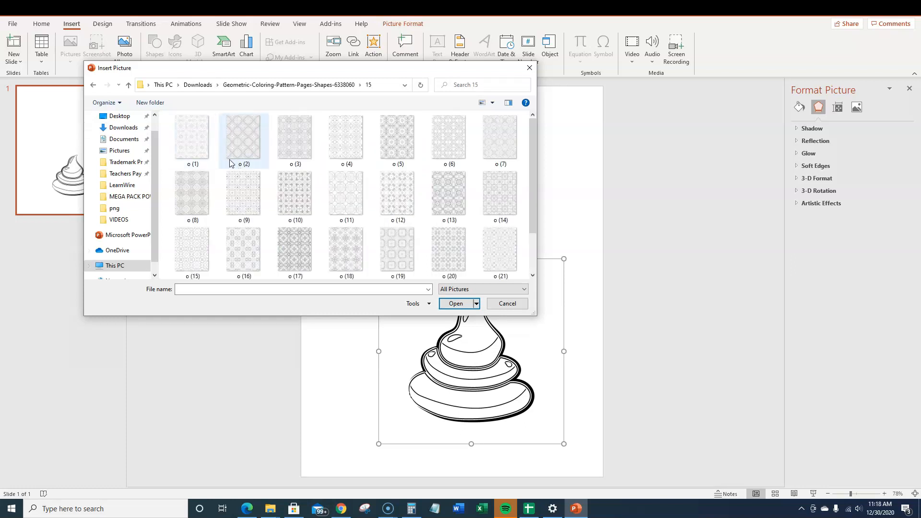
click(196, 145)
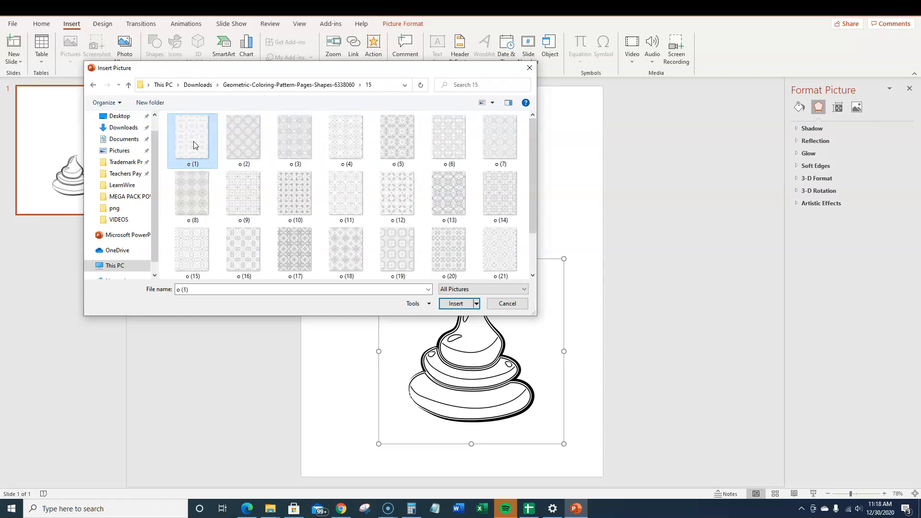
click(456, 304)
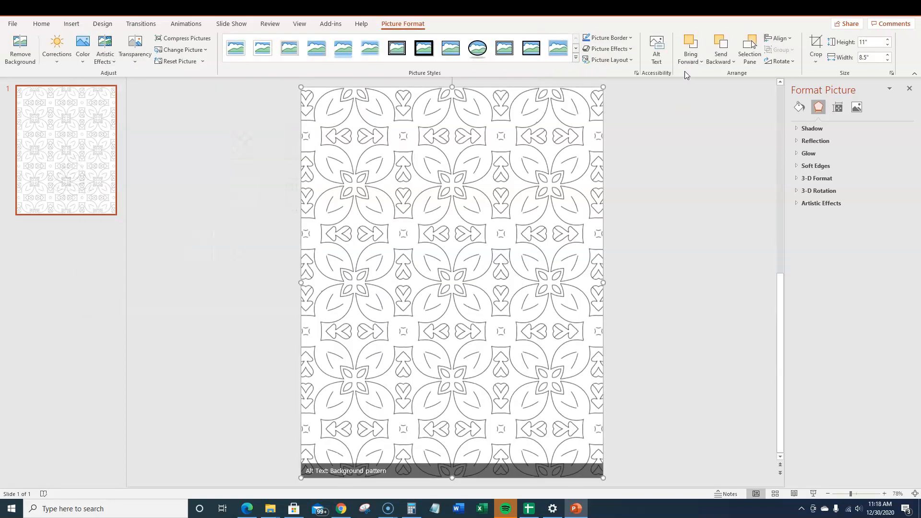
- Send the geometric pattern behind the stencil picture and move the stencil picture to the page's lower-left corner
click(695, 62)
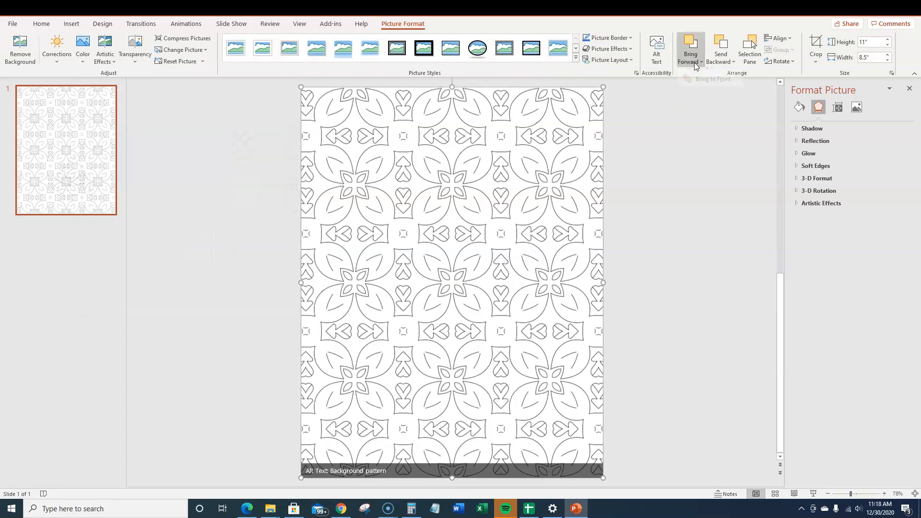
click(721, 62)
click(731, 75)
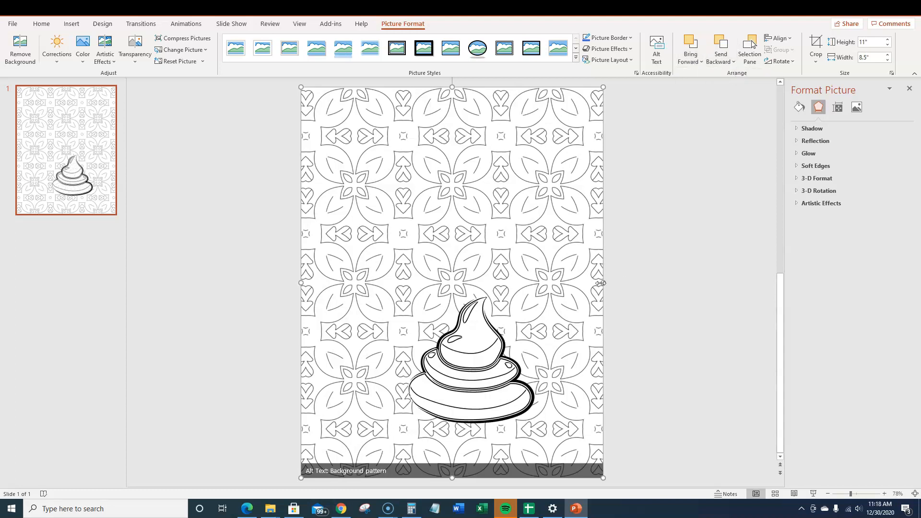
mouse_move(492, 377)
mouse_down()
mouse_move(427, 380)
mouse_move(405, 402)
mouse_move(415, 401)
mouse_up()
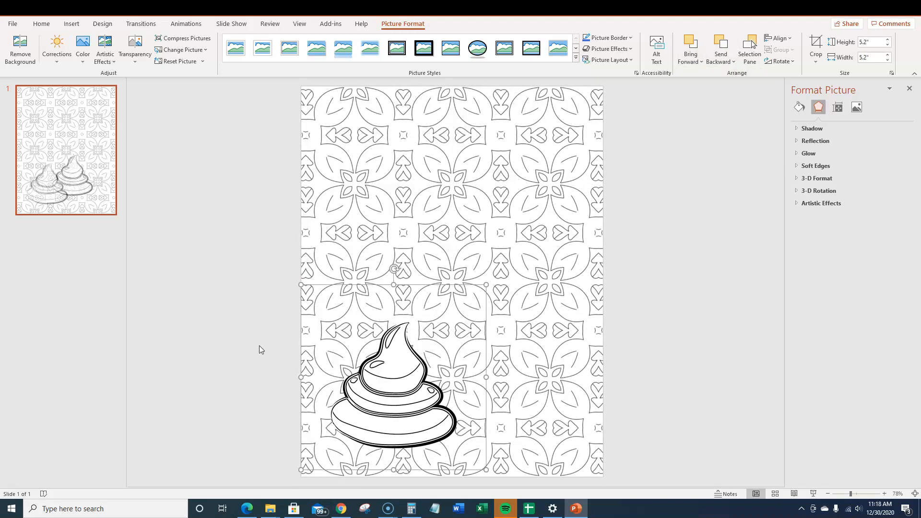
- Insert the picture 2287.unicorn colorful from the extracted Colorful-unicorn-kicking-in-the folder in Downloads
click(259, 346)
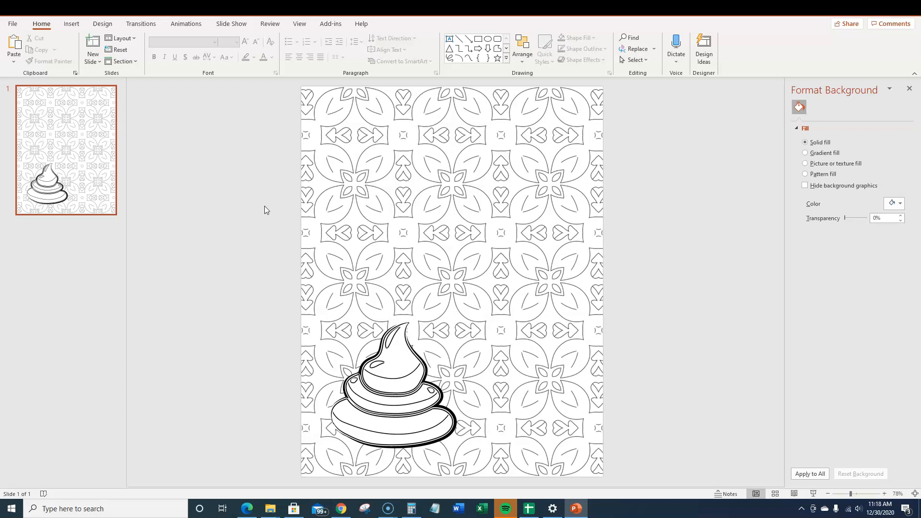
click(71, 24)
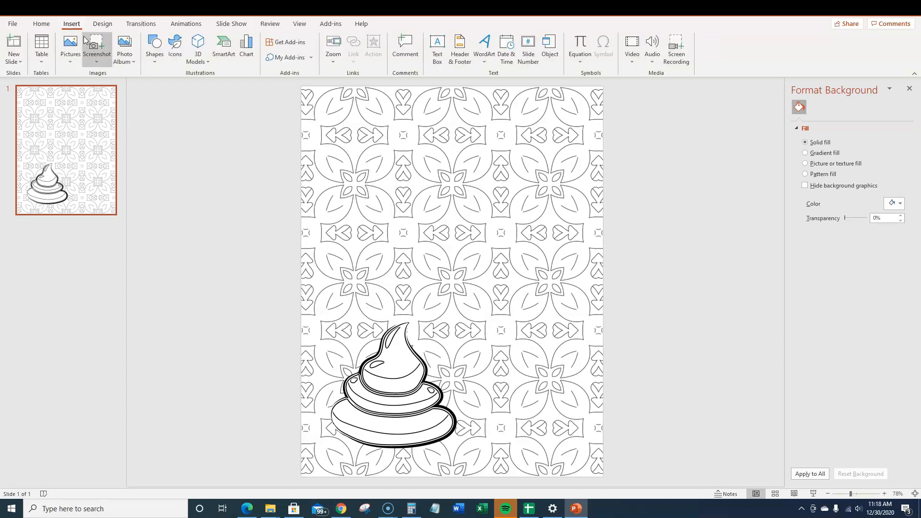
click(70, 48)
click(95, 90)
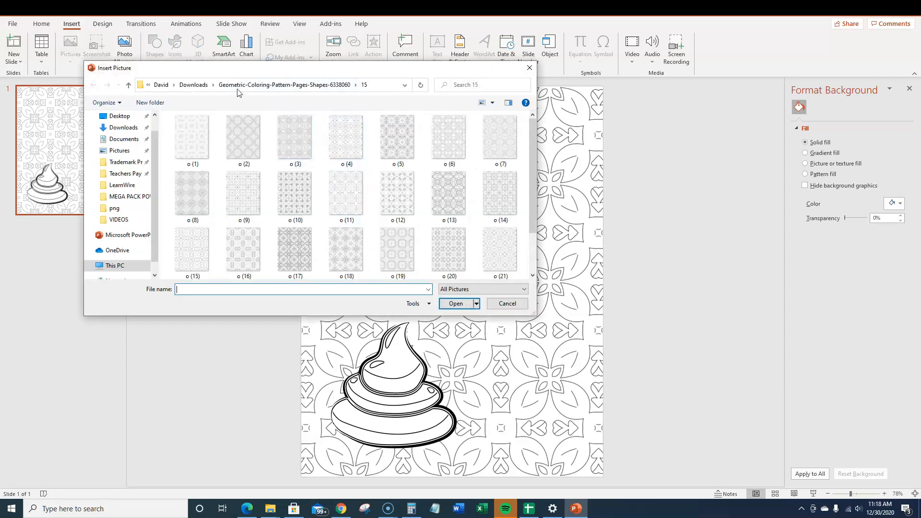
click(194, 85)
double_click(224, 165)
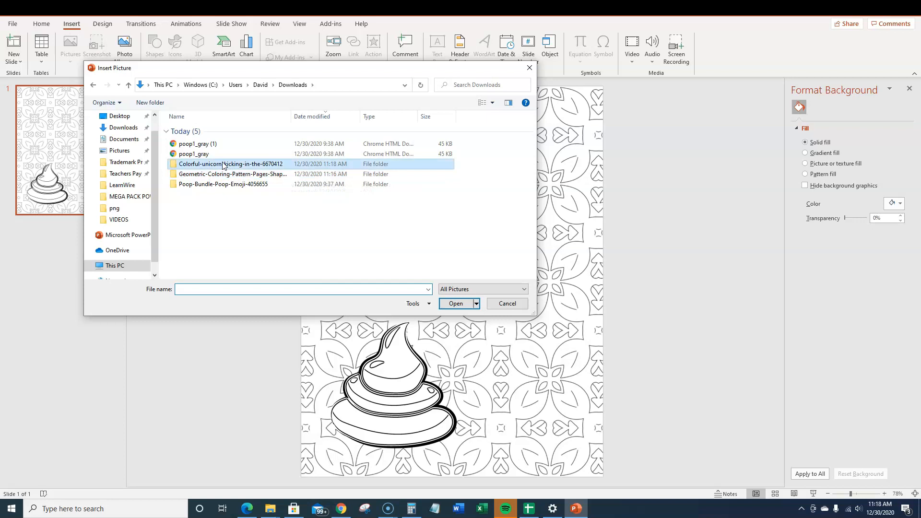
click(200, 148)
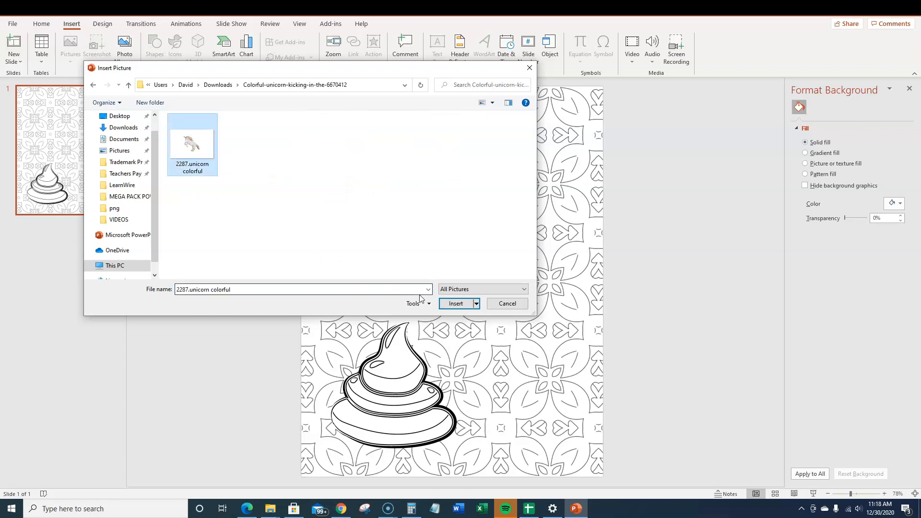
click(445, 303)
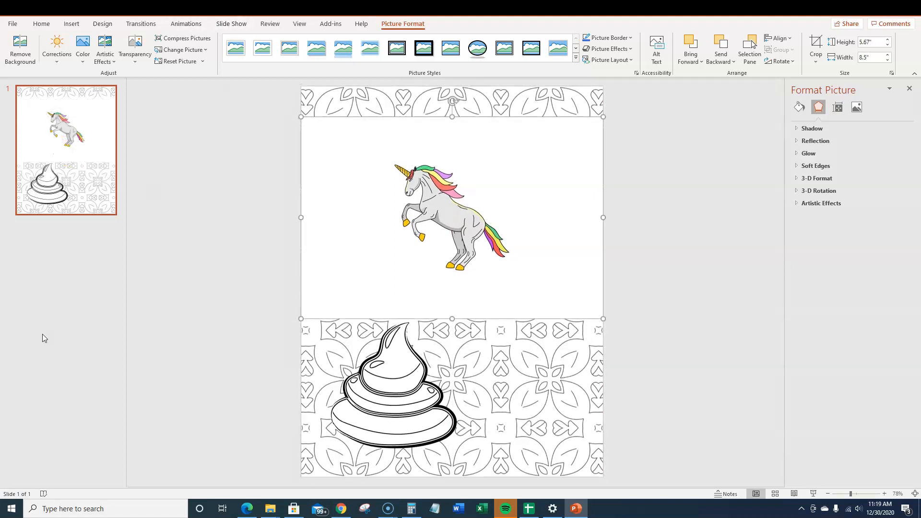
- Generate a black-and-white line-art copy of the colorful unicorn picture with the custom add-in tool
click(330, 24)
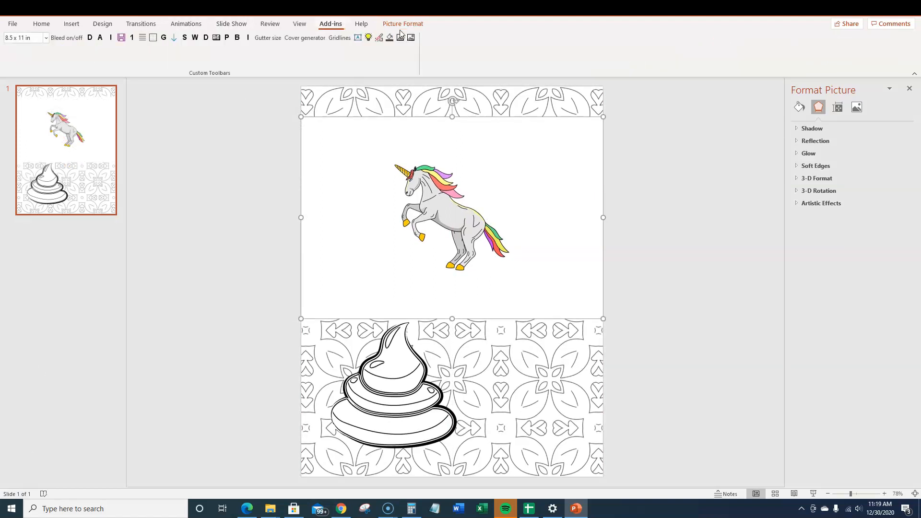
click(405, 39)
key(Return)
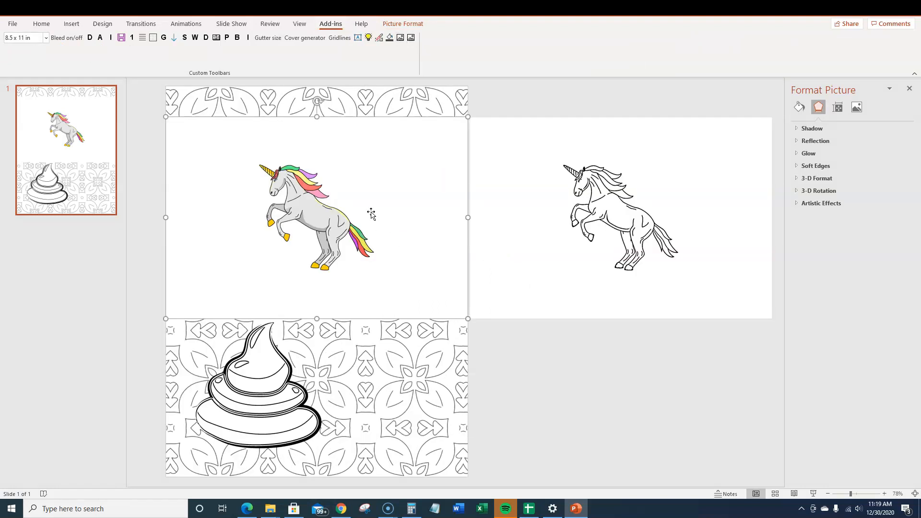
- Delete the colored unicorn picture and move the line-art unicorn onto the page over the geometric pattern
key(Delete)
click(550, 243)
drag(549, 230, 278, 259)
drag(420, 232, 397, 222)
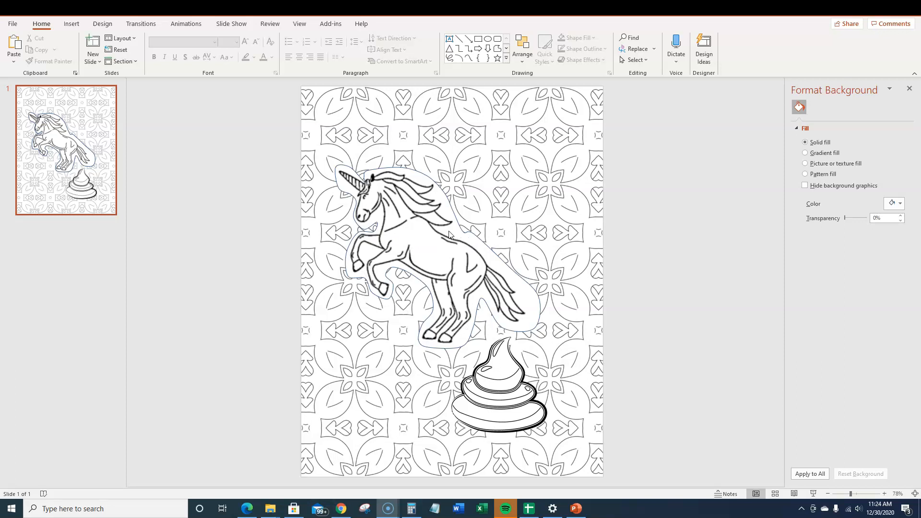
click(358, 171)
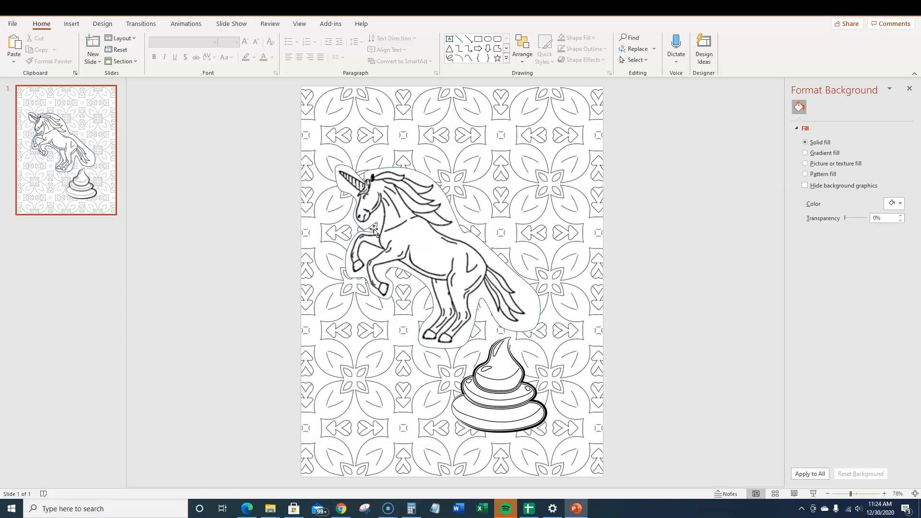
click(650, 212)
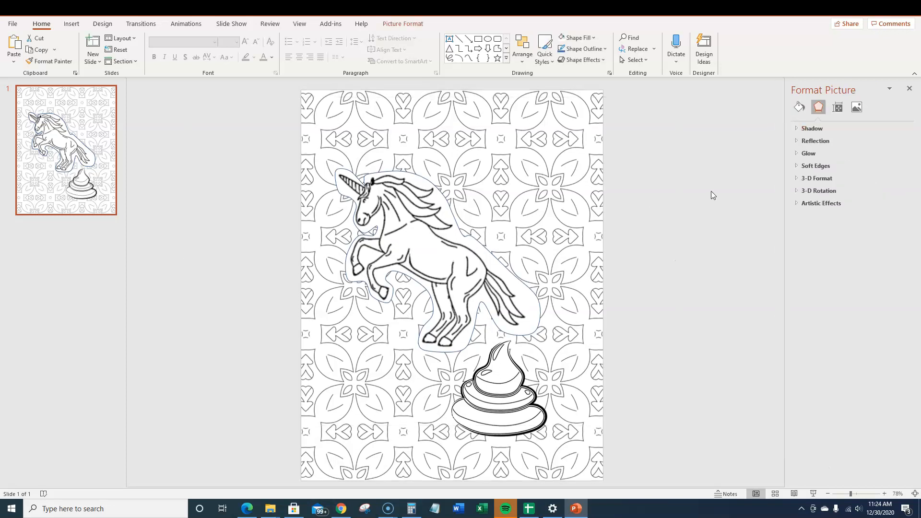
click(712, 195)
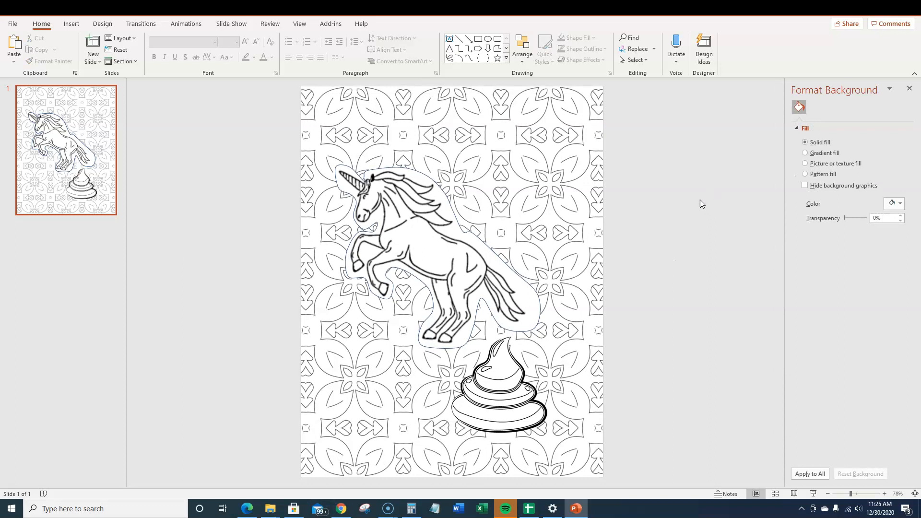
- Shrink the poop picture and place it just below the unicorn's tail, beside the hind hooves
click(505, 386)
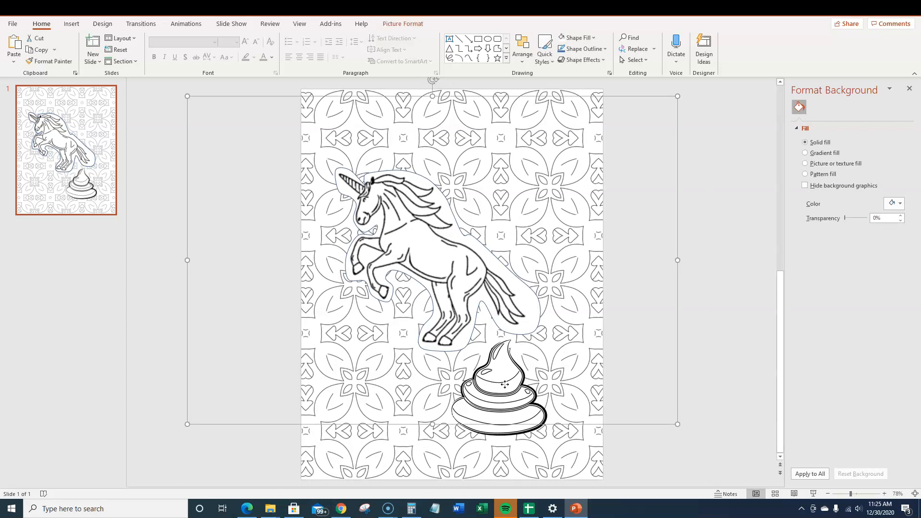
click(496, 439)
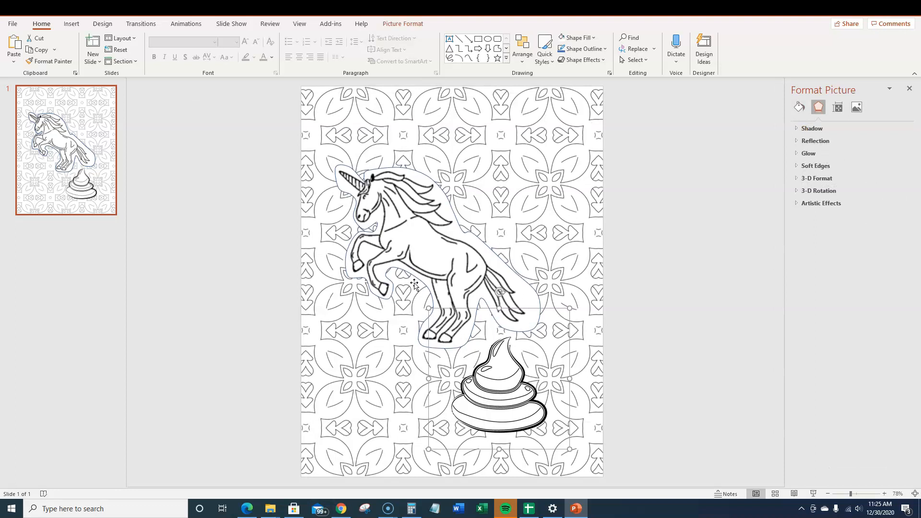
drag(429, 308, 473, 360)
drag(521, 413, 492, 381)
click(85, 9)
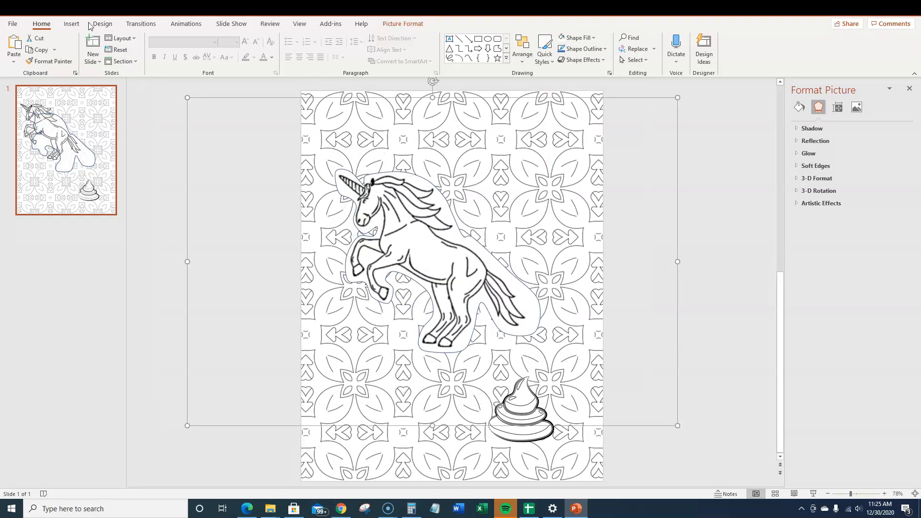
drag(520, 432, 491, 398)
click(706, 367)
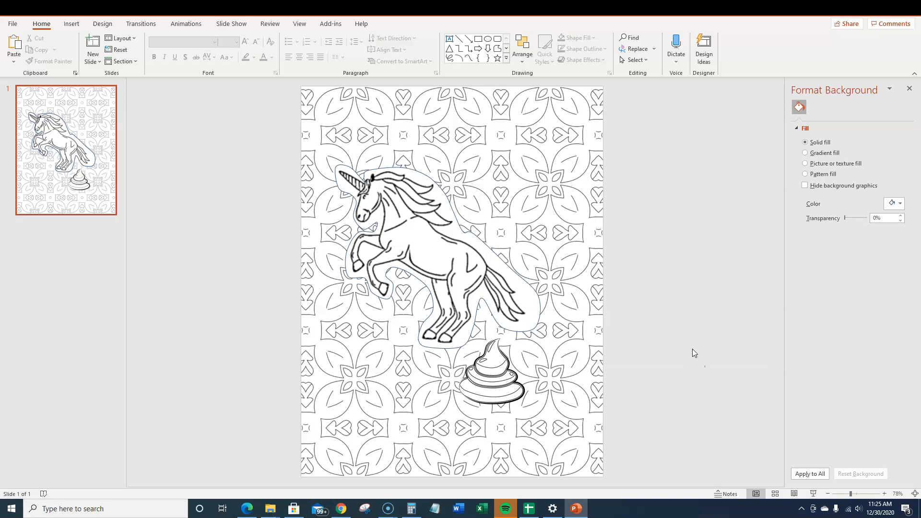
click(555, 158)
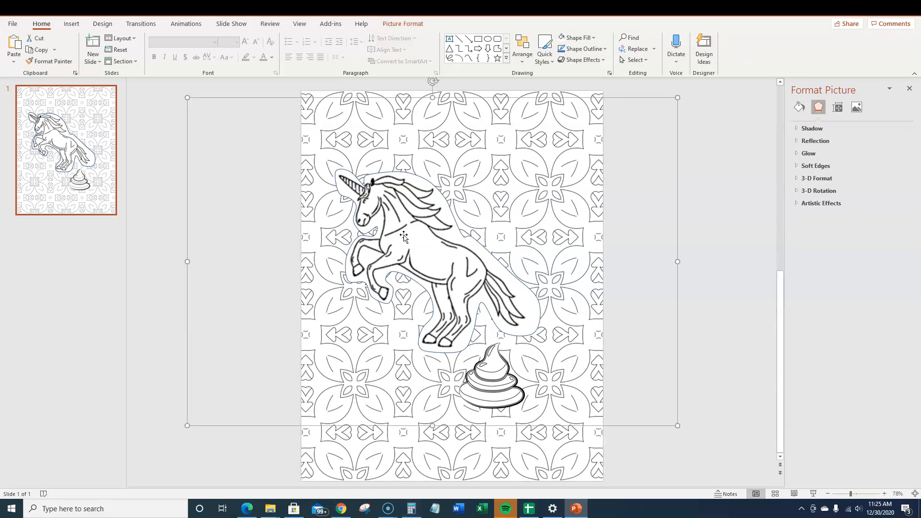
click(635, 457)
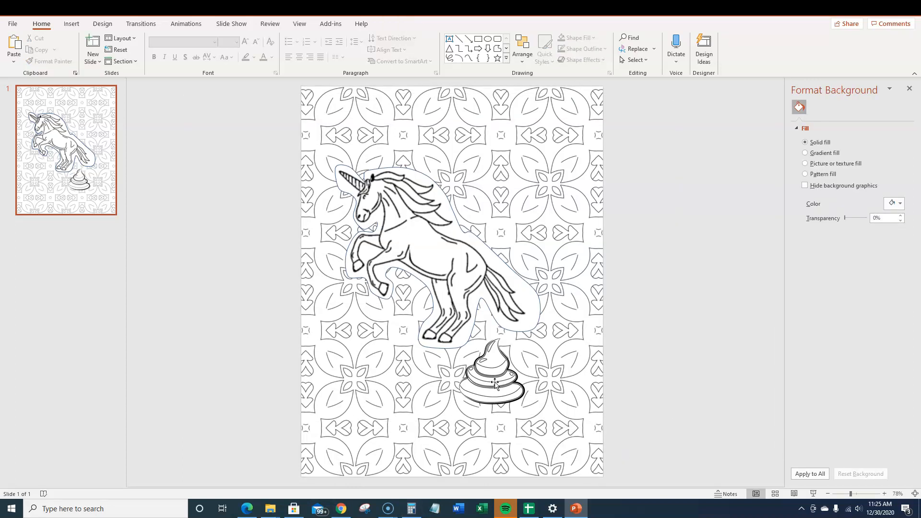
click(495, 382)
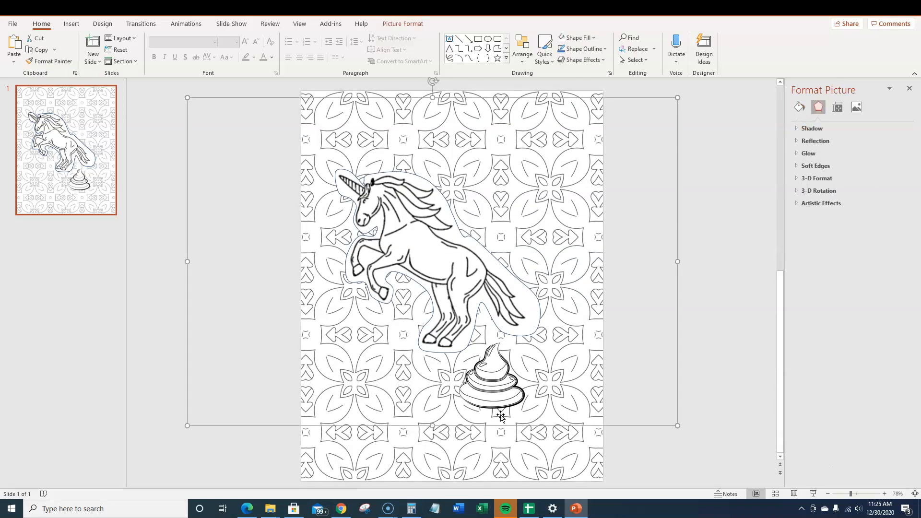
click(726, 358)
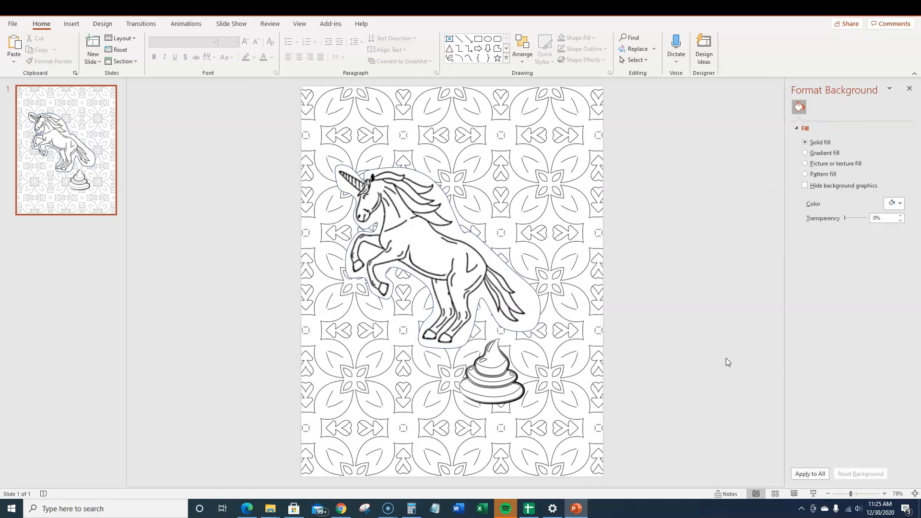